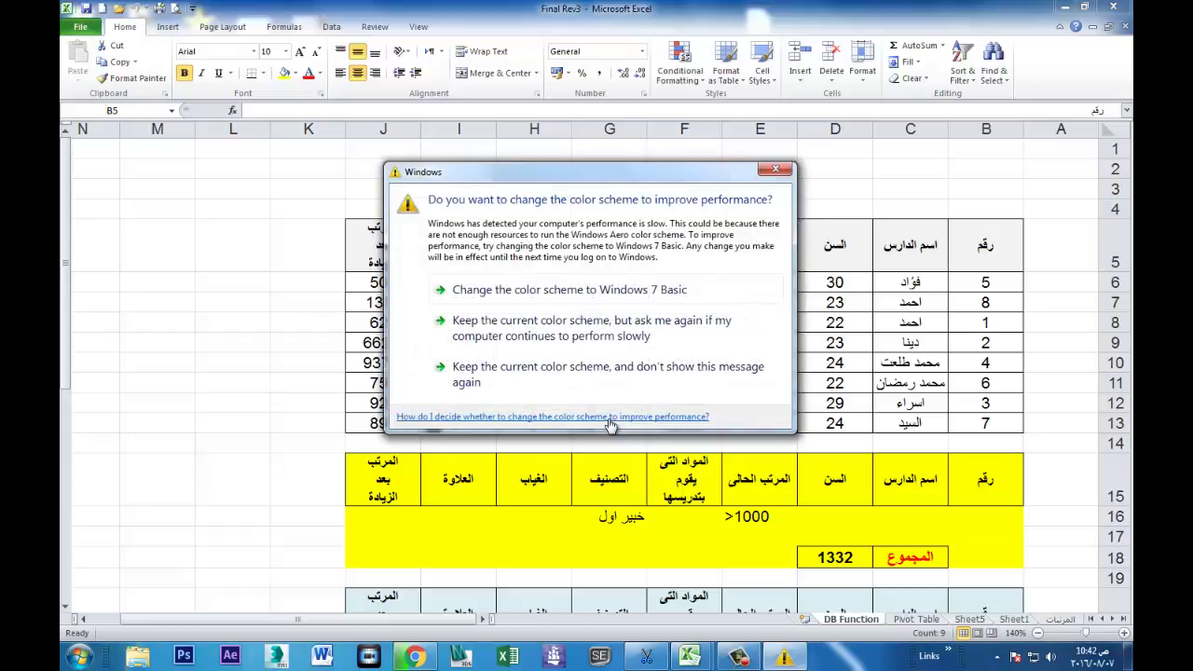
Step: Dismiss the colour-scheme prompt for good and bring up Protect Sheet from the Review tab
left_click(607, 374)
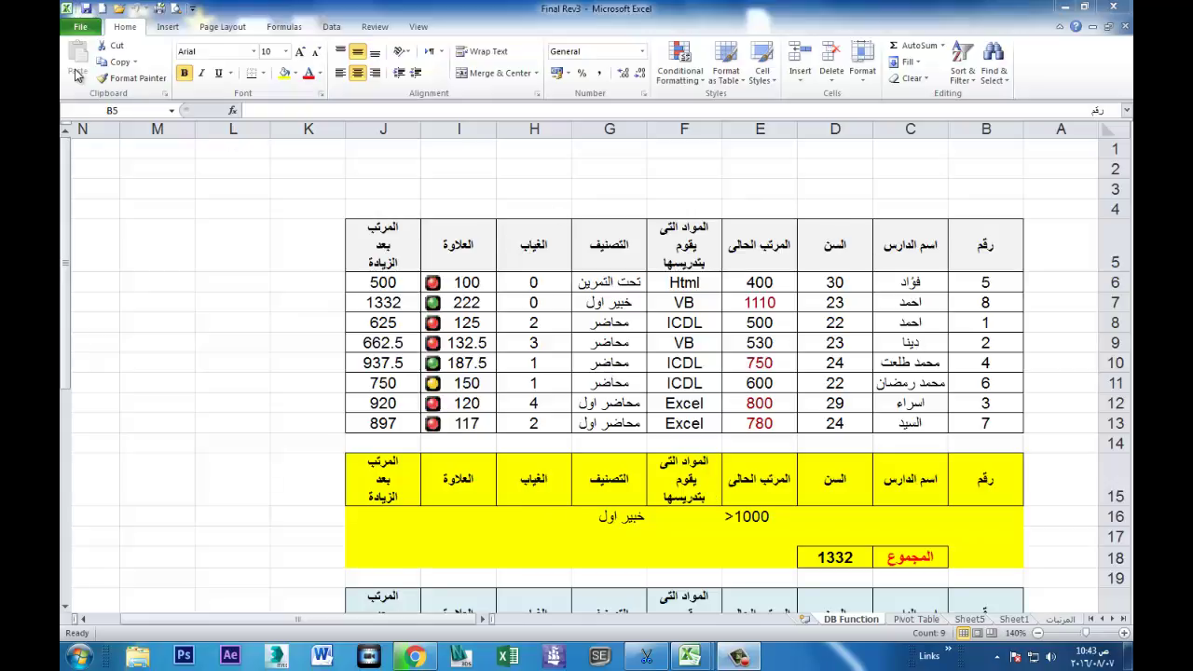
left_click(374, 27)
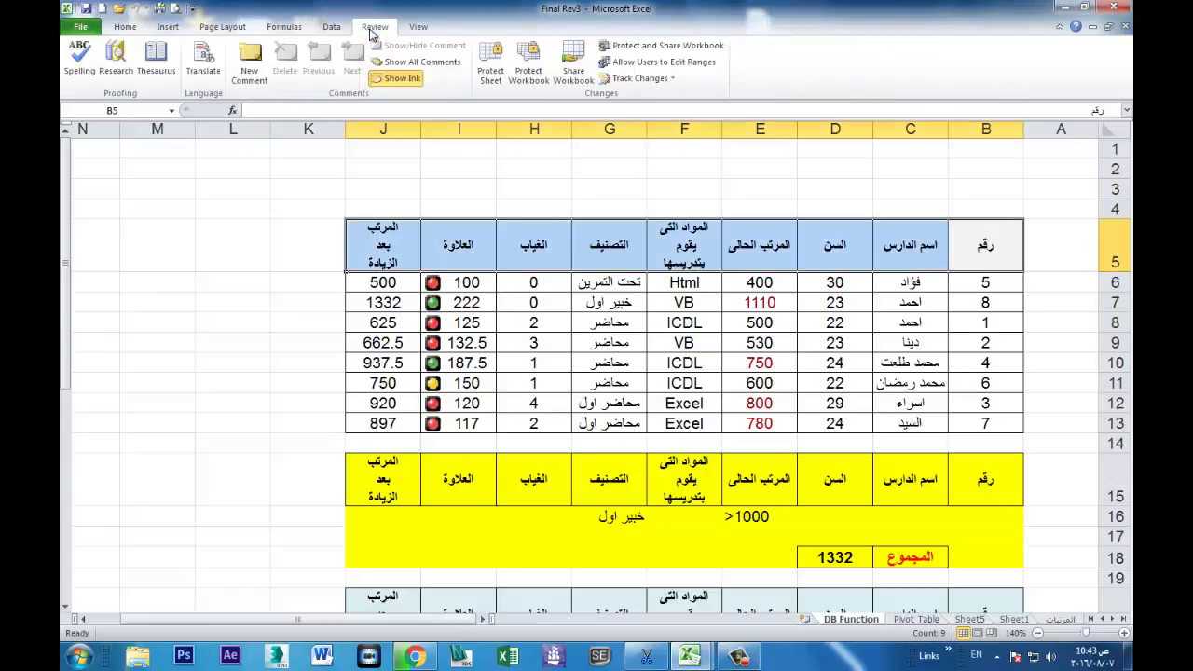
left_click(489, 72)
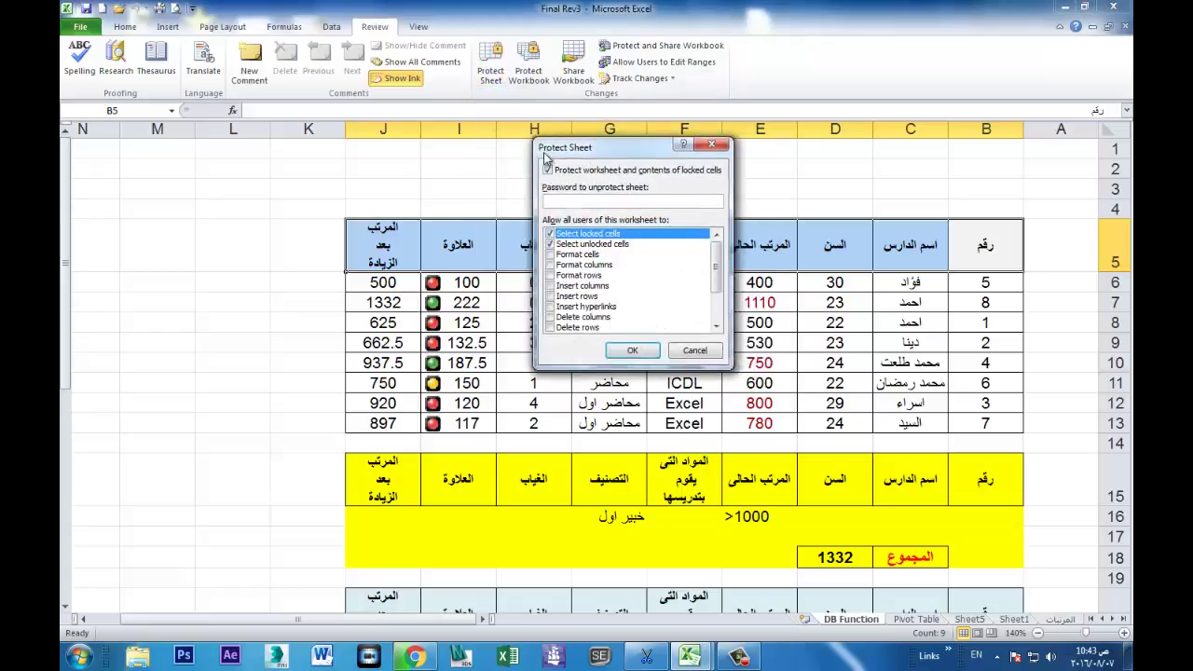
Step: Password-protect the DB Function sheet, allowing only selection of locked and unlocked cells
left_click_drag(546, 159, 232, 186)
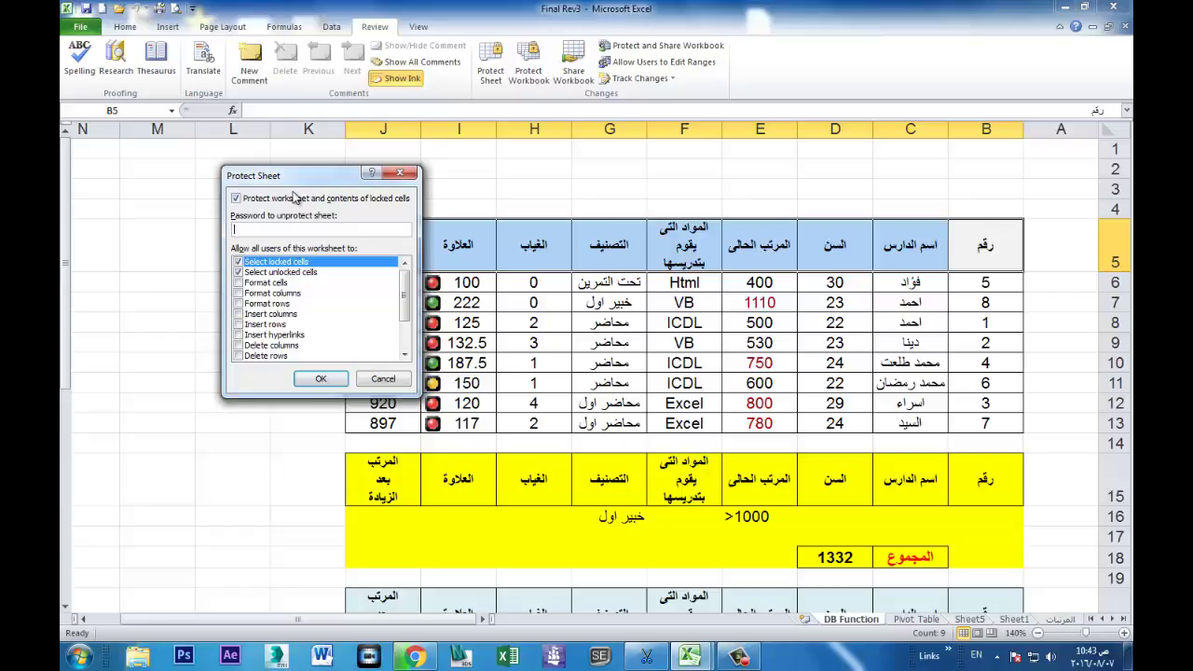
type("123")
left_click(238, 272)
left_click(322, 379)
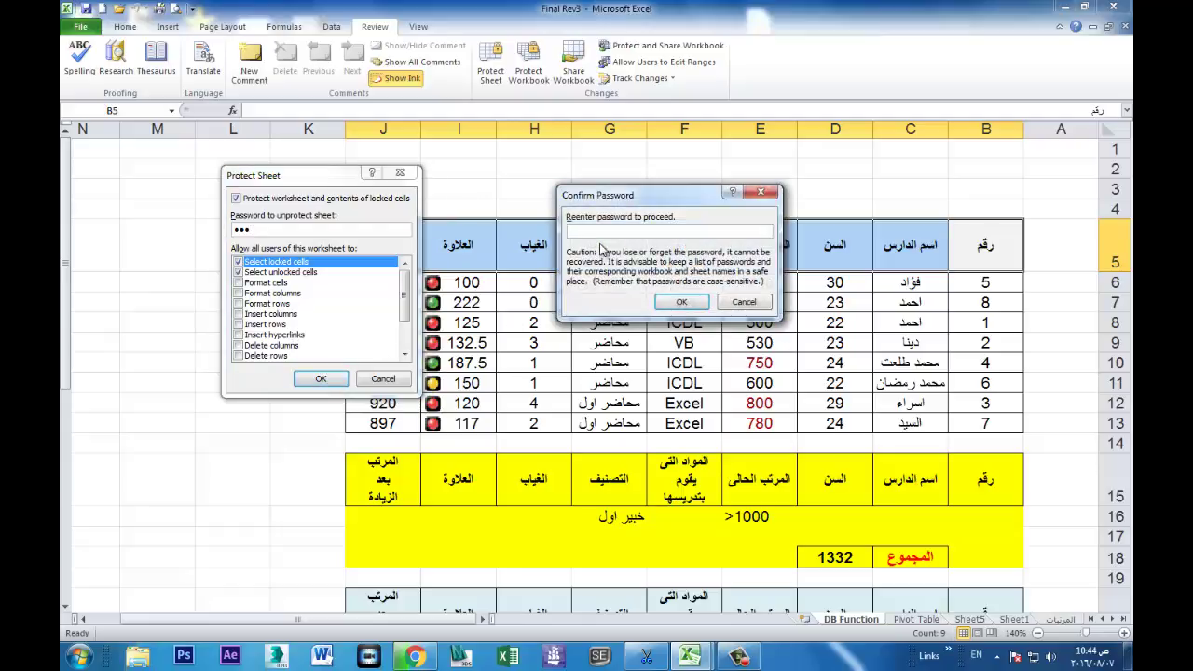
type("123")
left_click(682, 302)
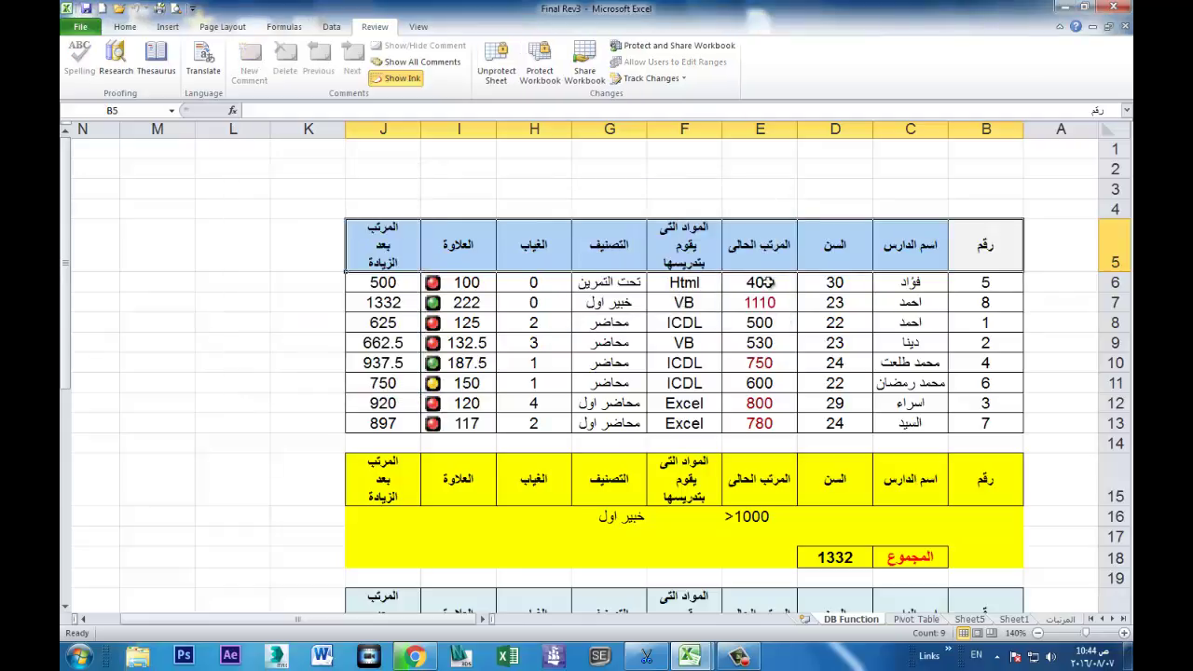
left_click(480, 281)
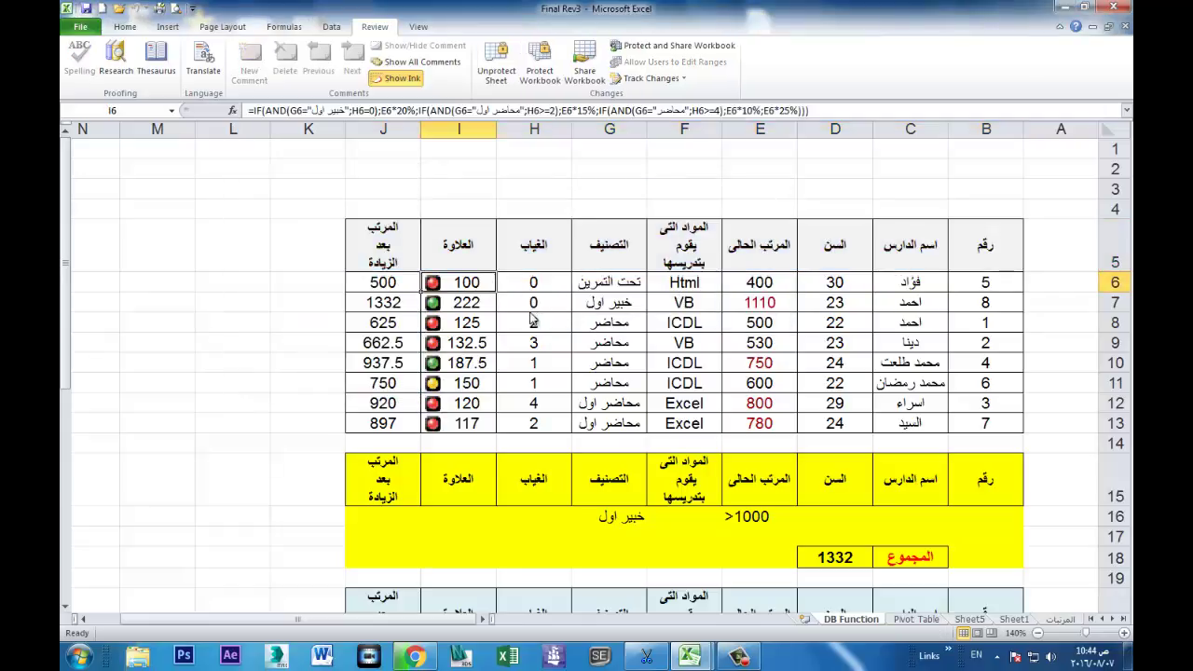
key("Delete")
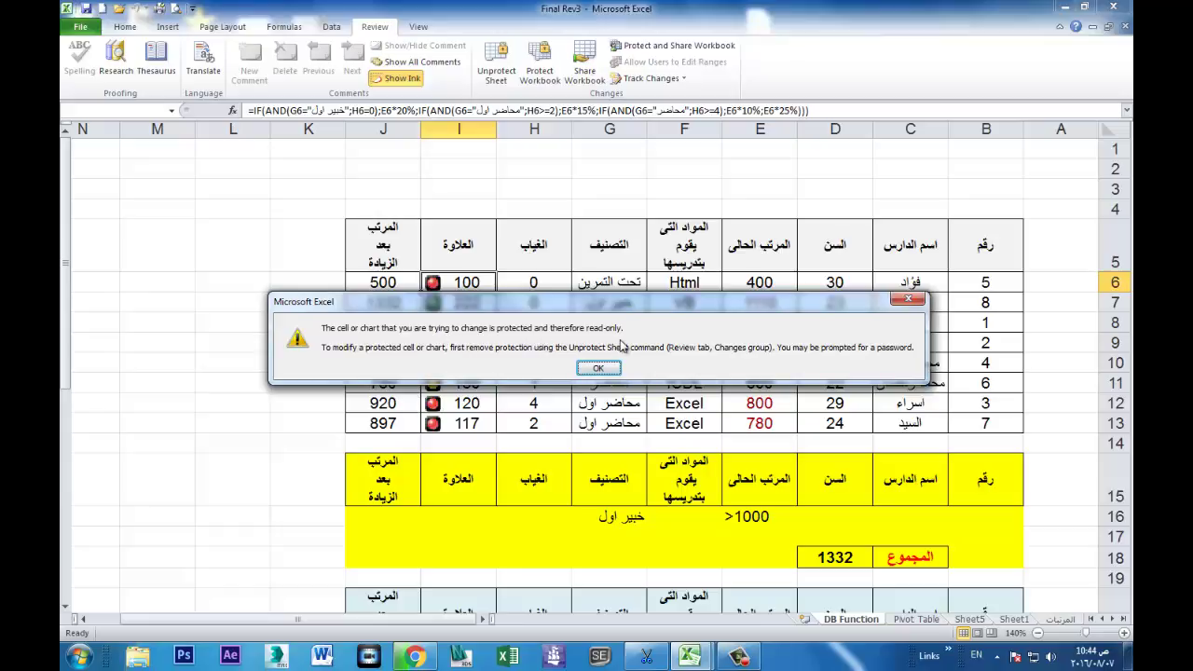
left_click_drag(439, 302, 369, 440)
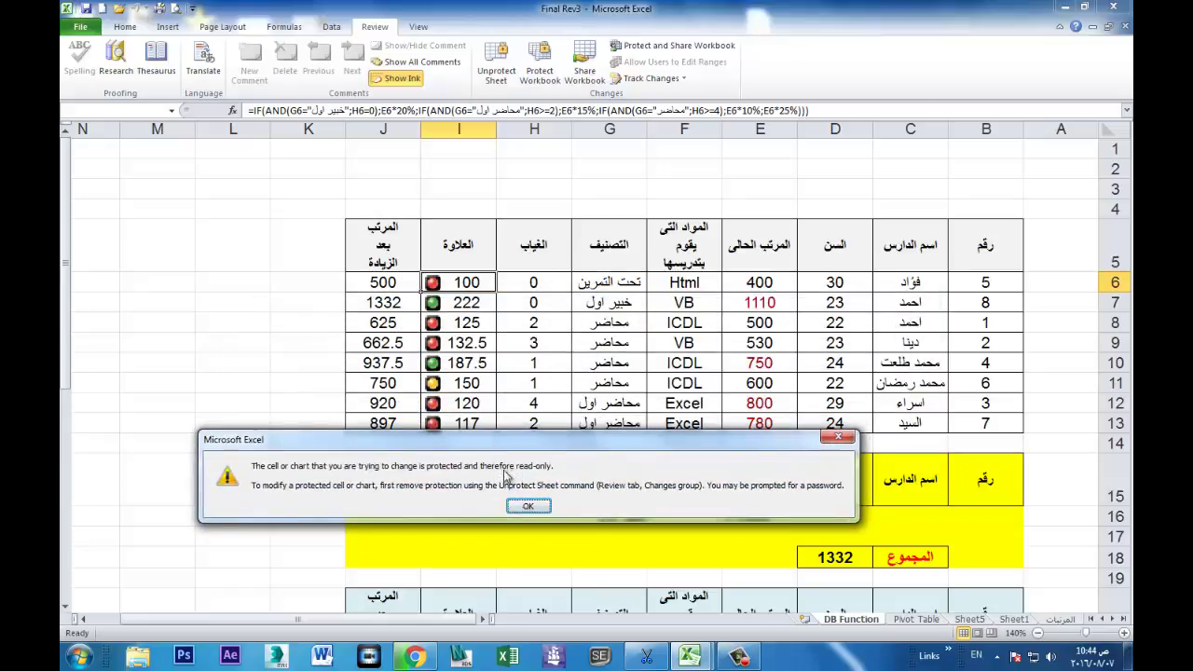
left_click(528, 507)
left_click(760, 247)
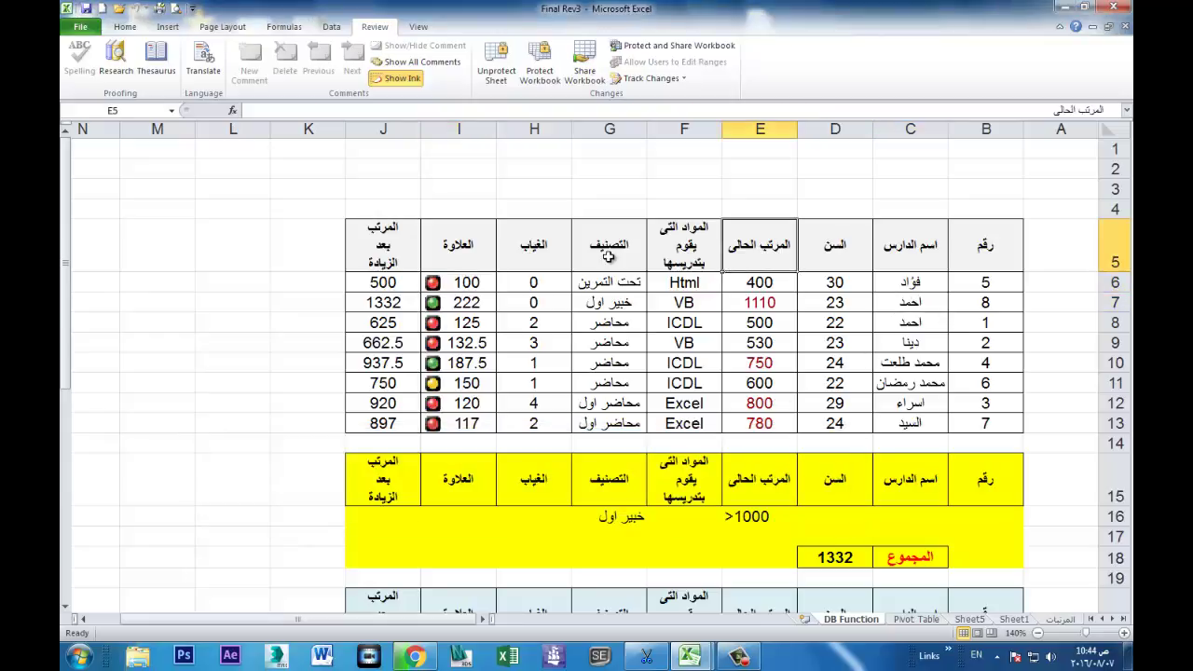
left_click(512, 279)
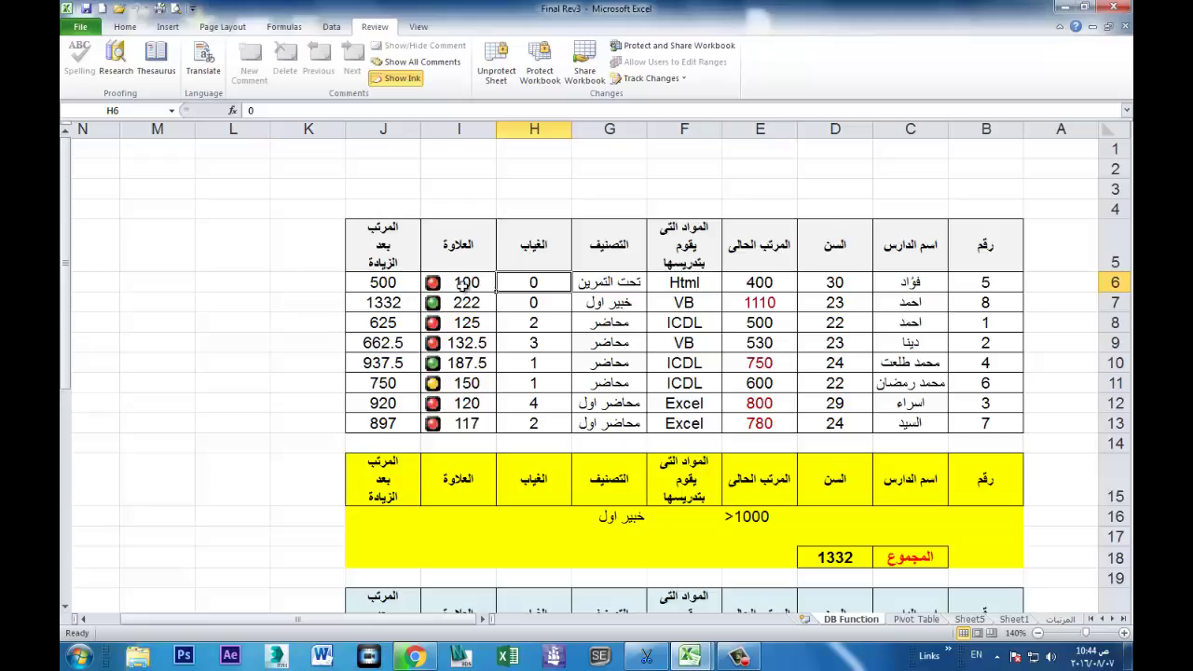
left_click(462, 284)
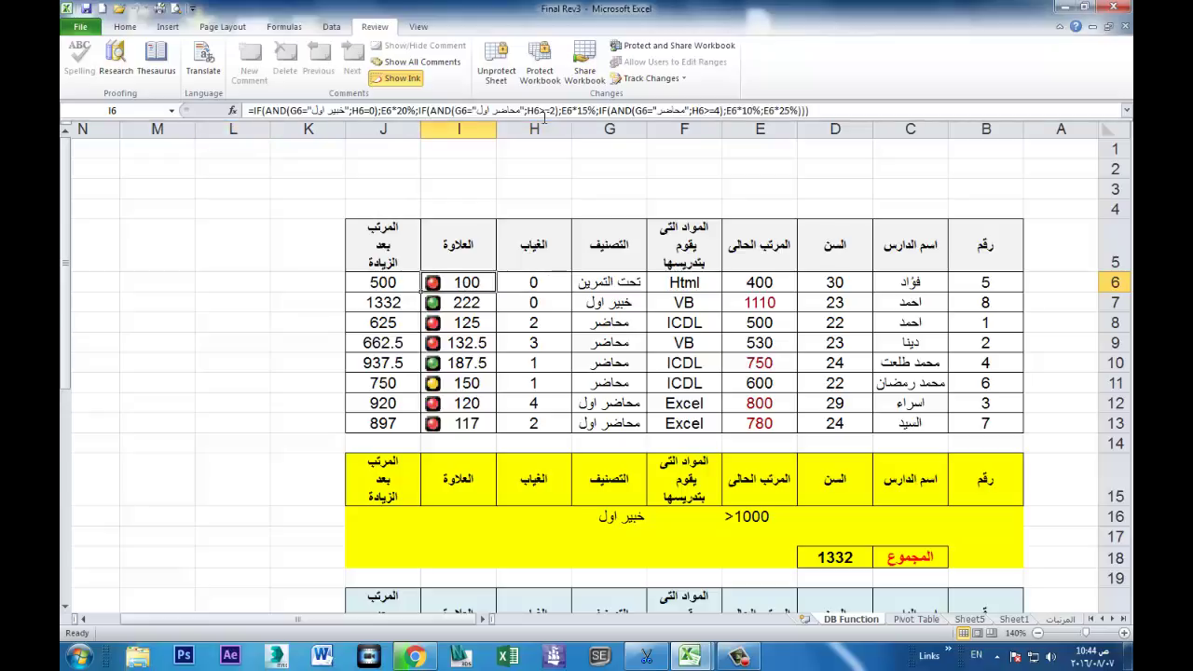
left_click(840, 119)
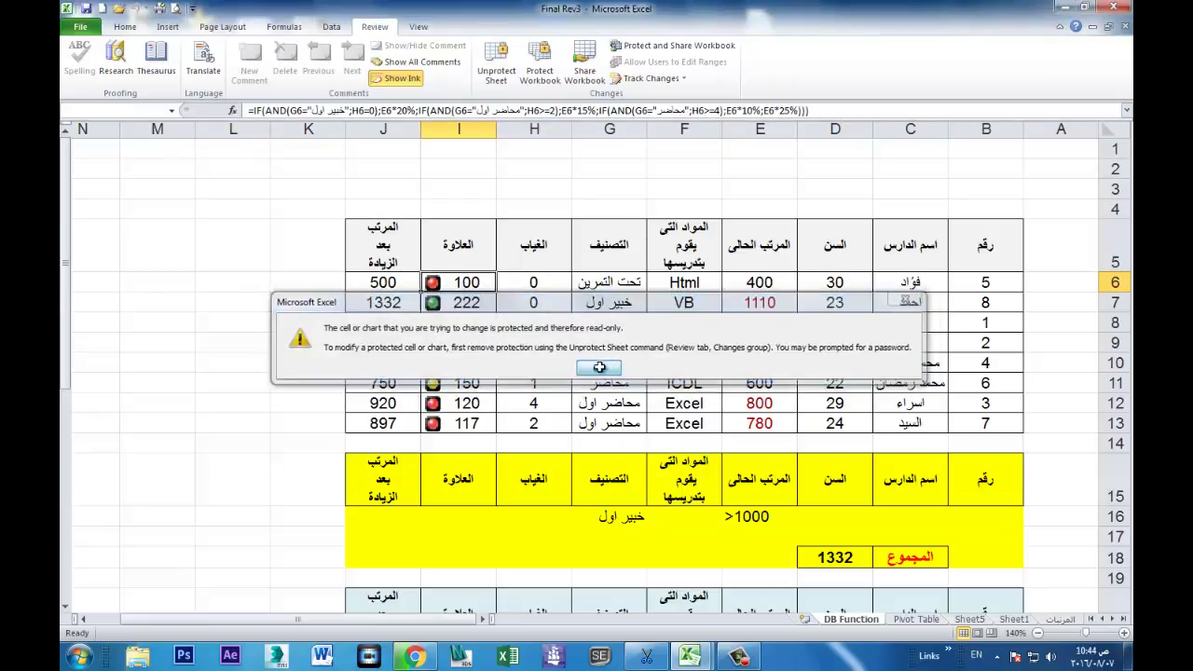
left_click(599, 368)
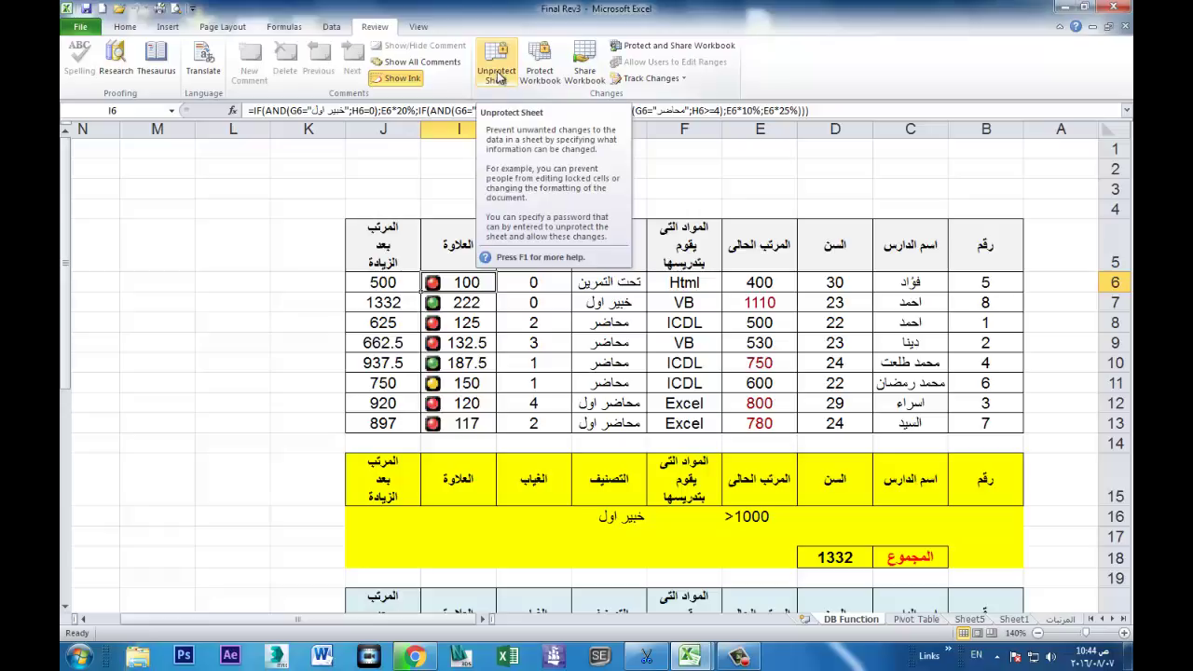
Step: Unprotect the DB Function sheet with its password and select formula cells G6:J13
left_click(498, 74)
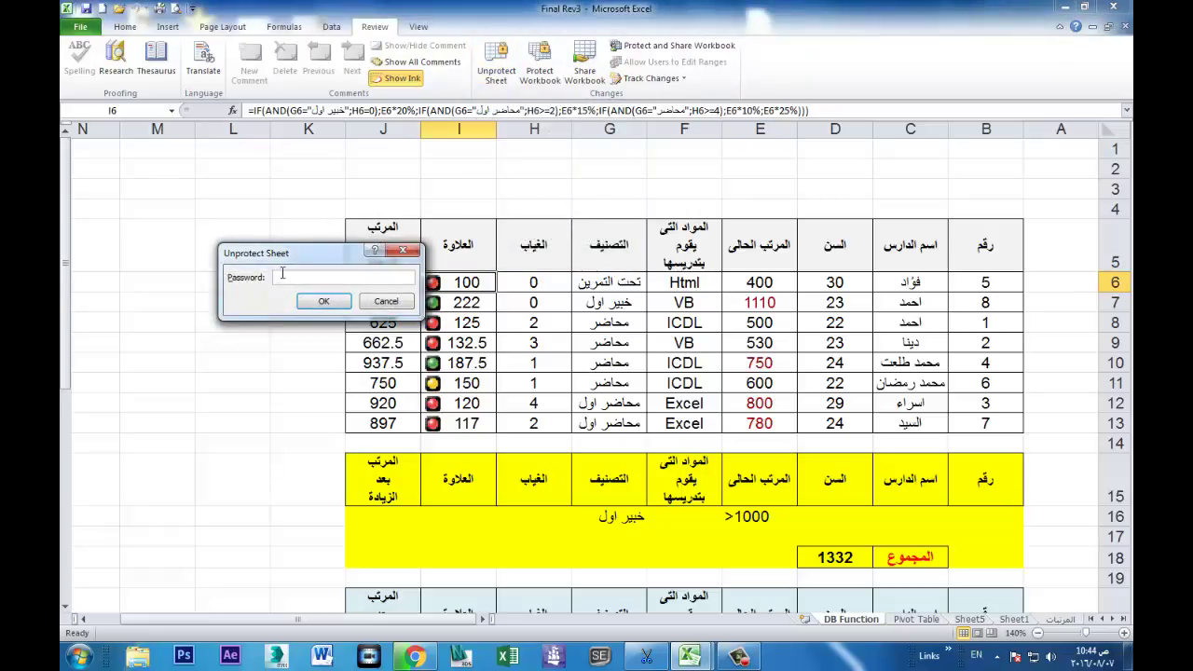
type("123")
left_click(305, 301)
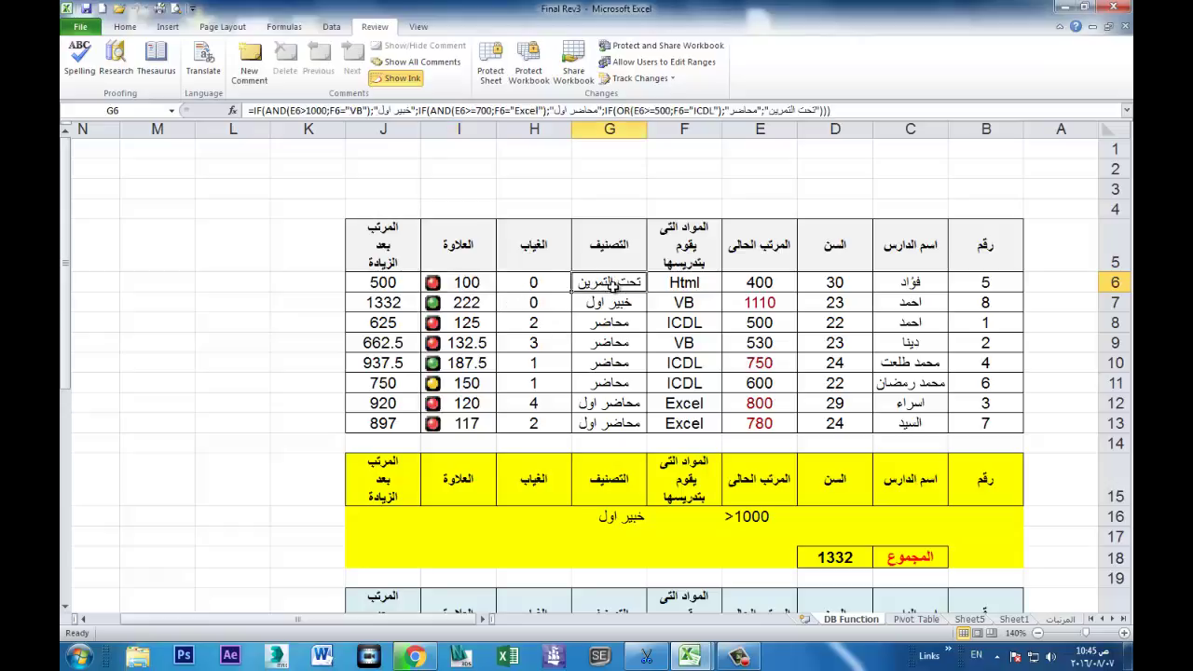
left_click(660, 289)
left_click_drag(606, 283, 399, 422)
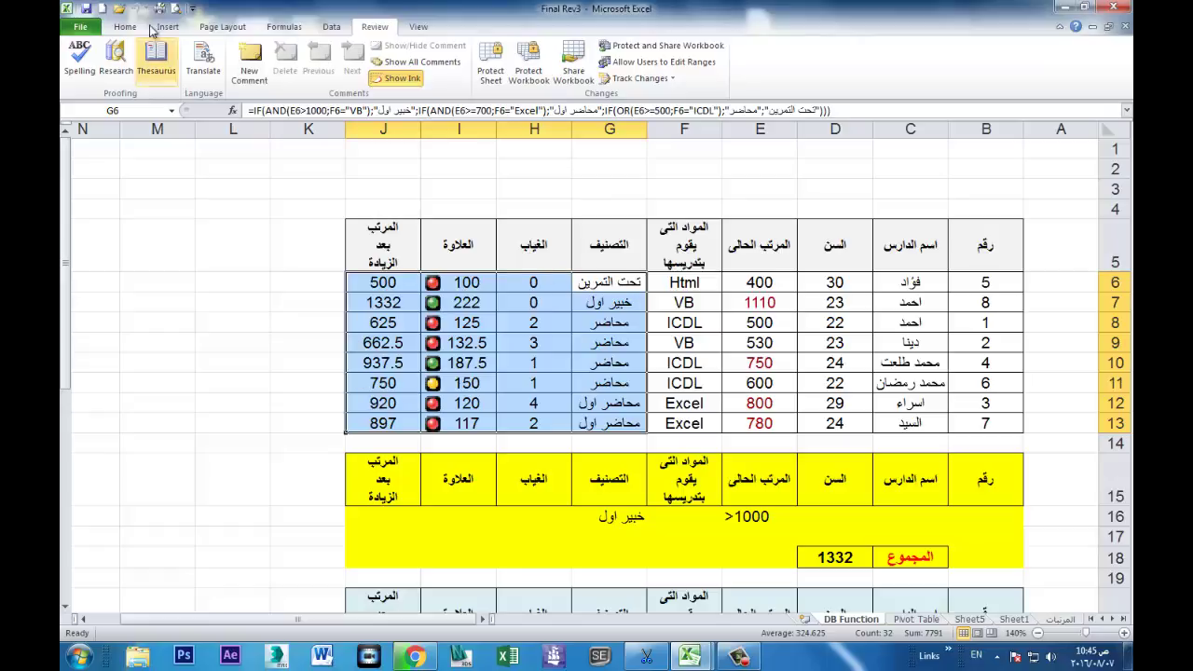
Step: Set formula cells G6:J13 to both Locked and Hidden in Format Cells Protection
left_click(125, 26)
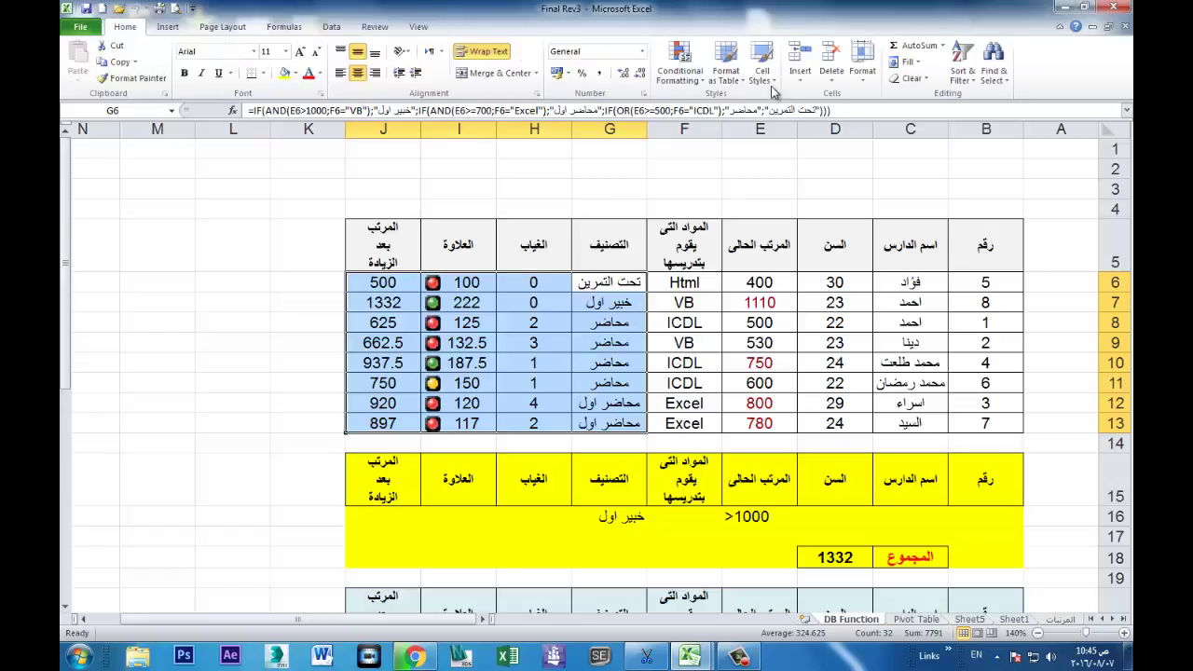
left_click(863, 79)
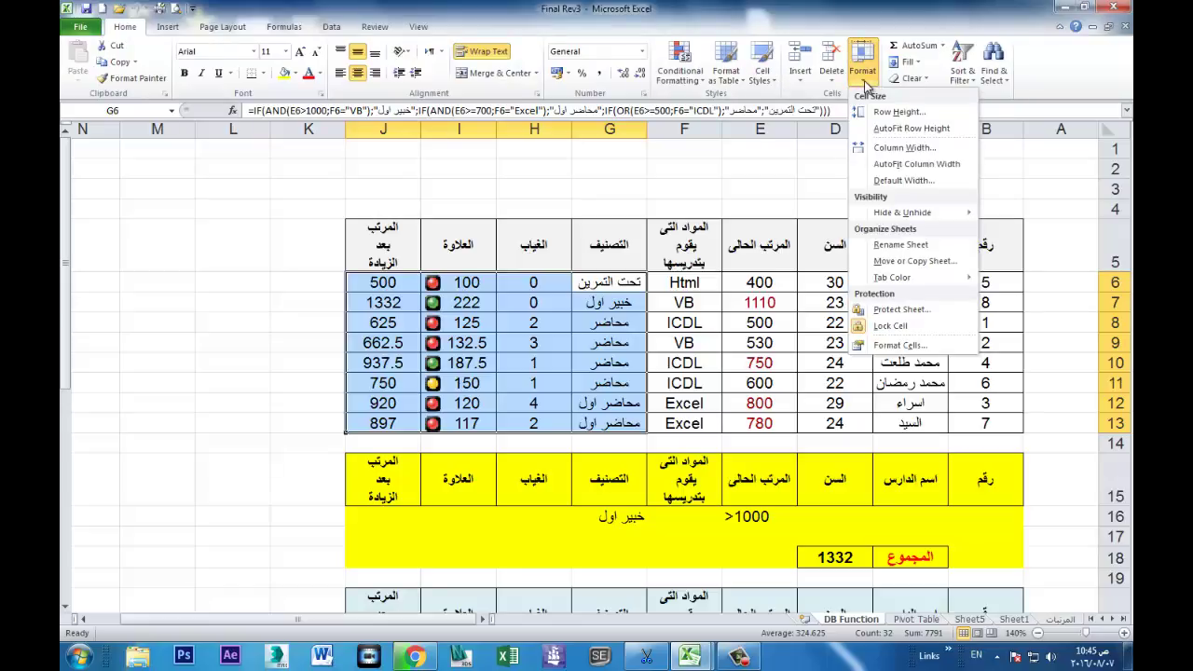
left_click(882, 346)
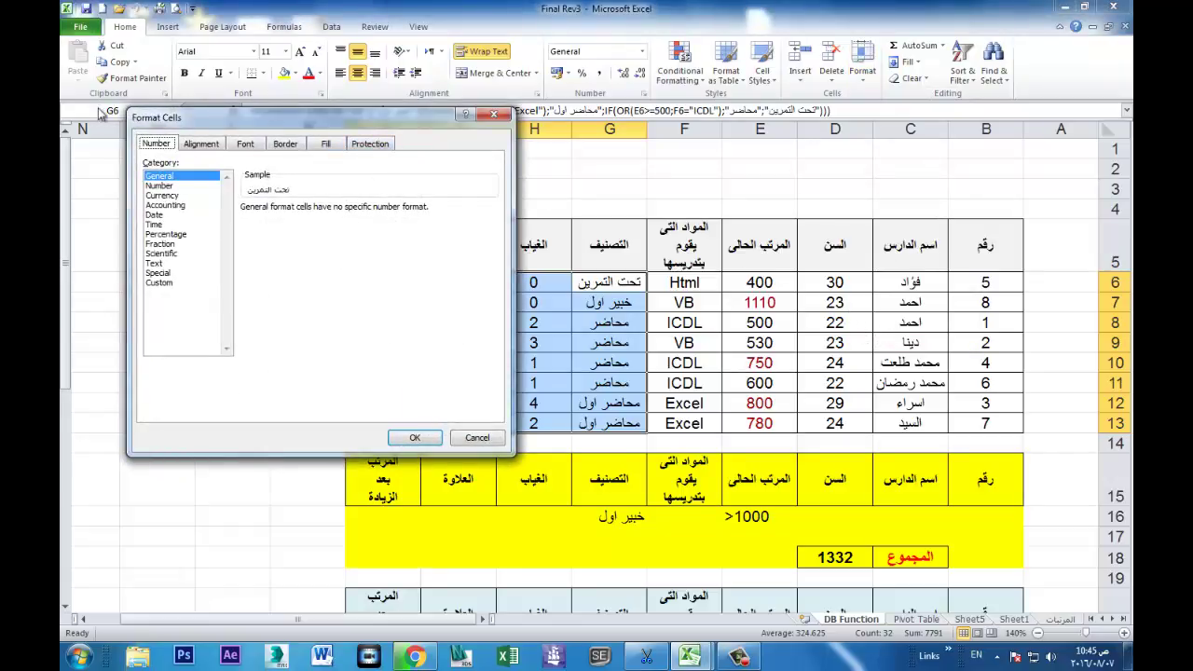
left_click(493, 114)
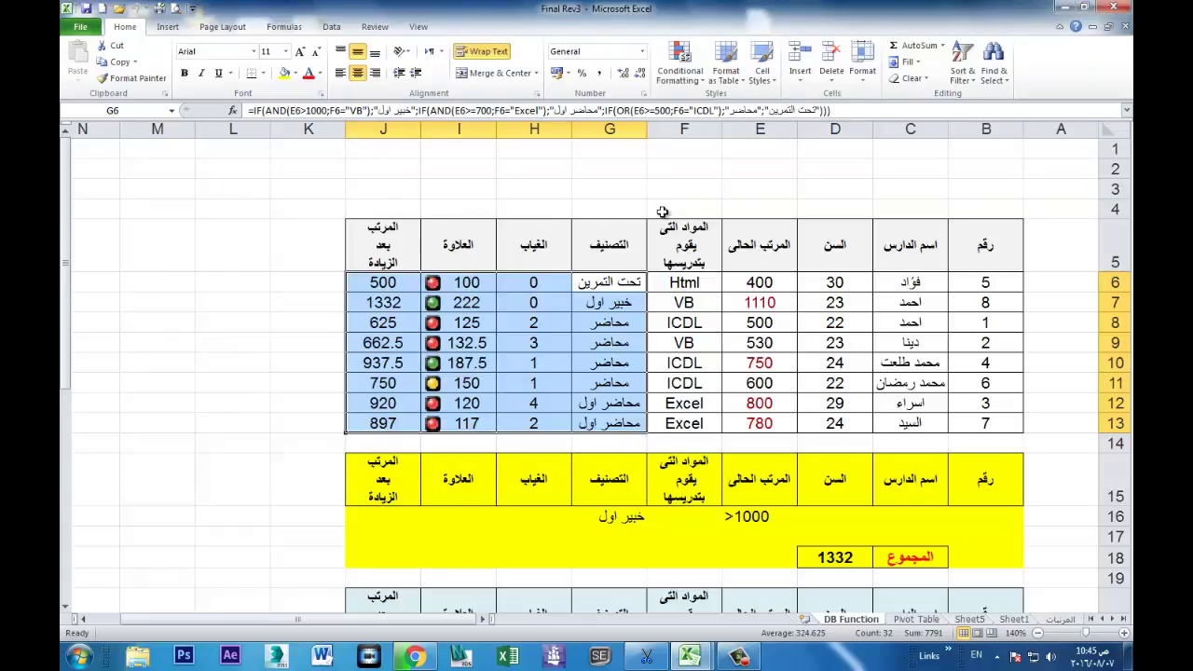
key("ctrl+1")
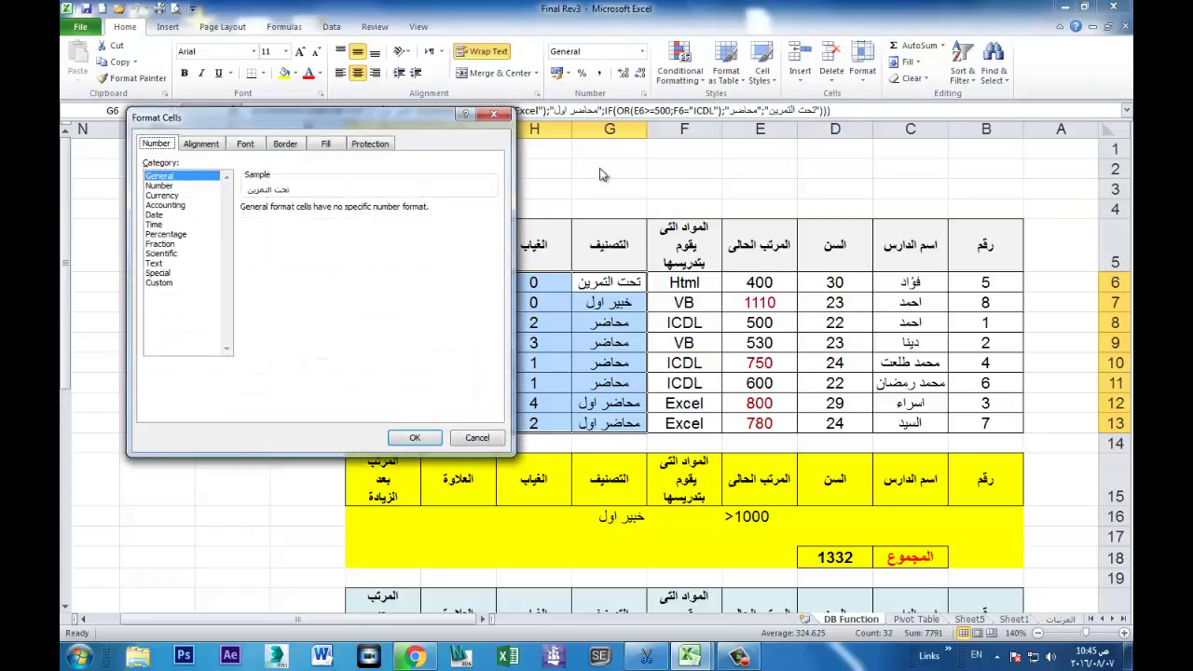
left_click(384, 149)
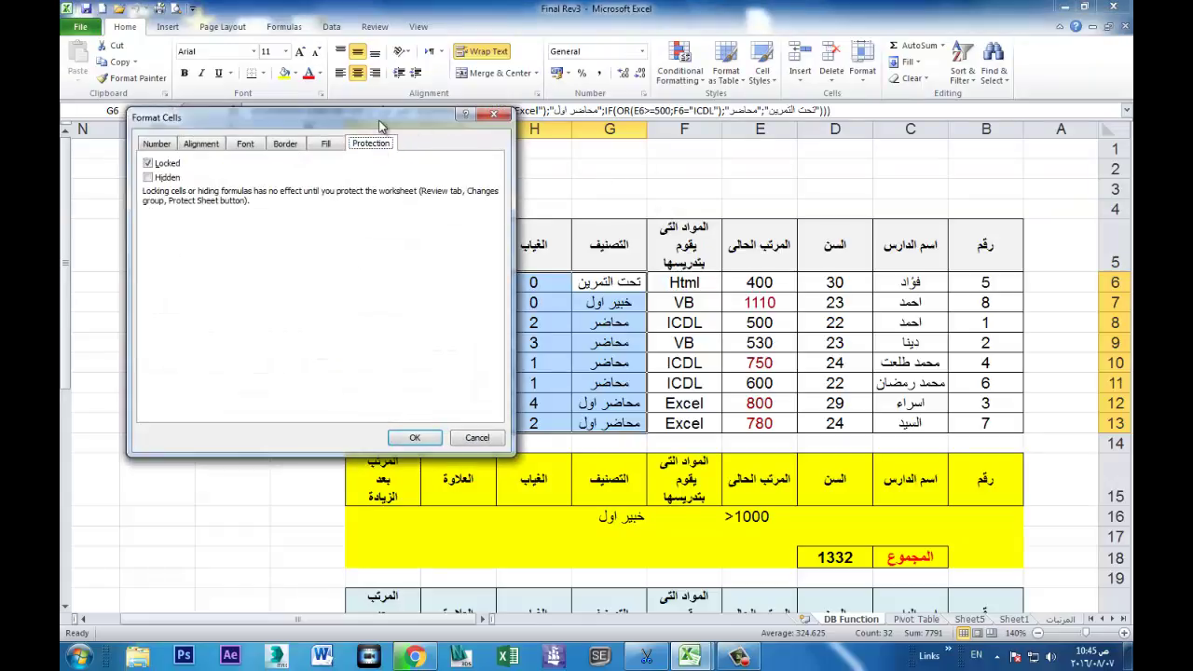
left_click_drag(380, 125, 993, 161)
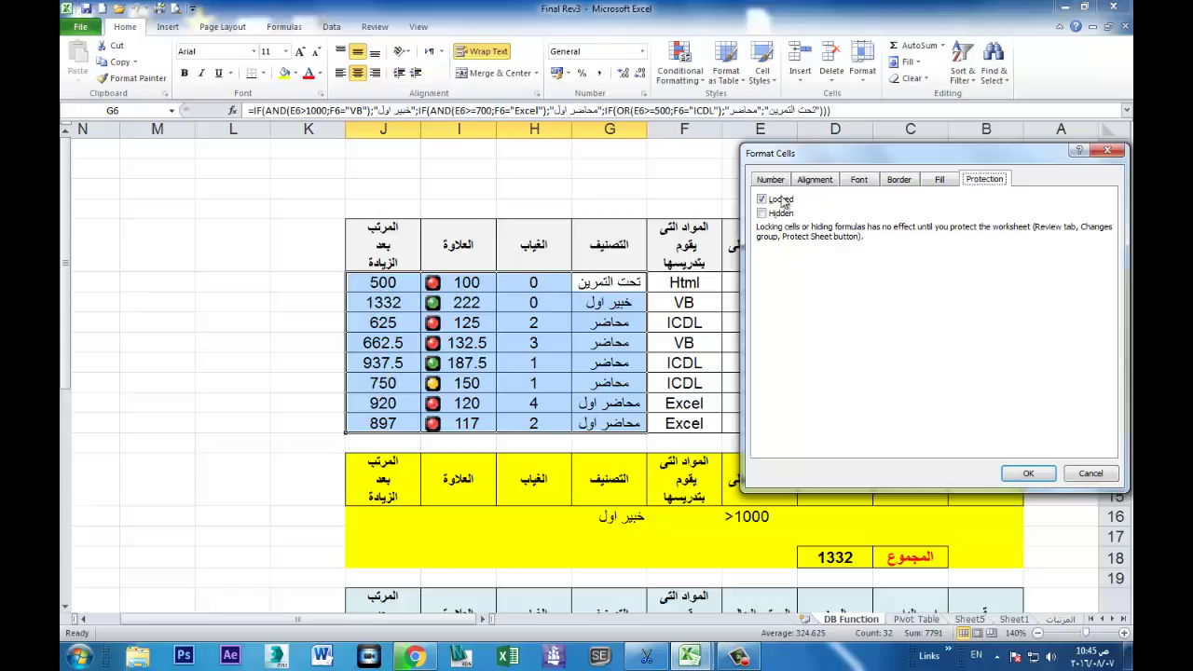
left_click(762, 214)
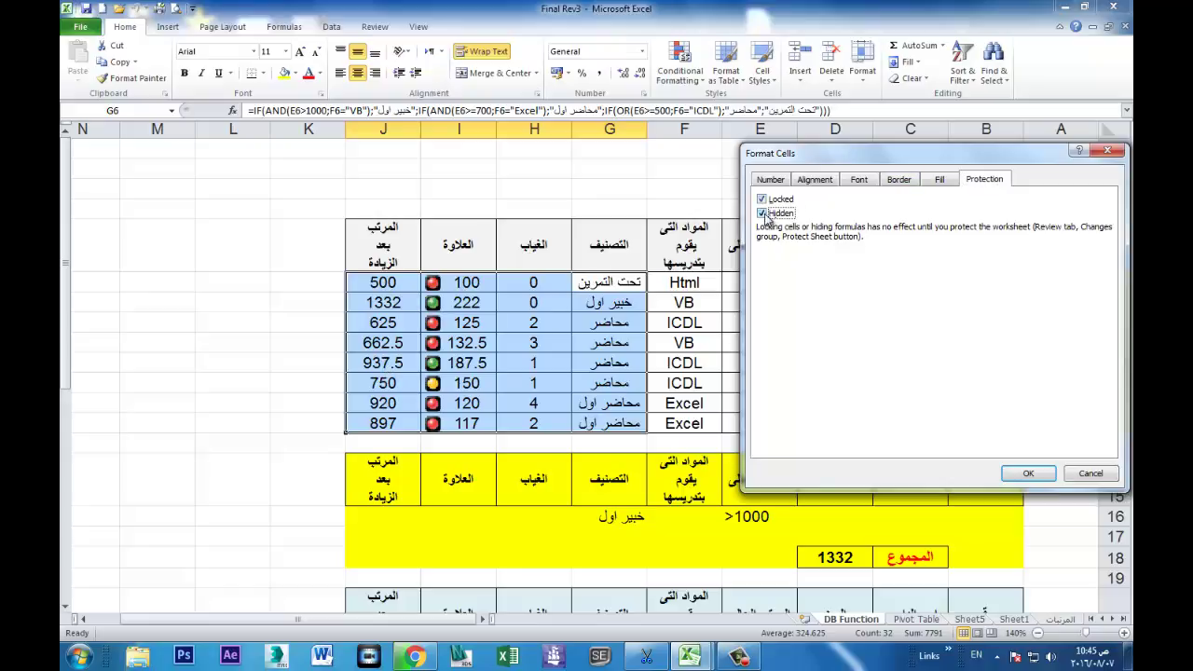
left_click(1026, 473)
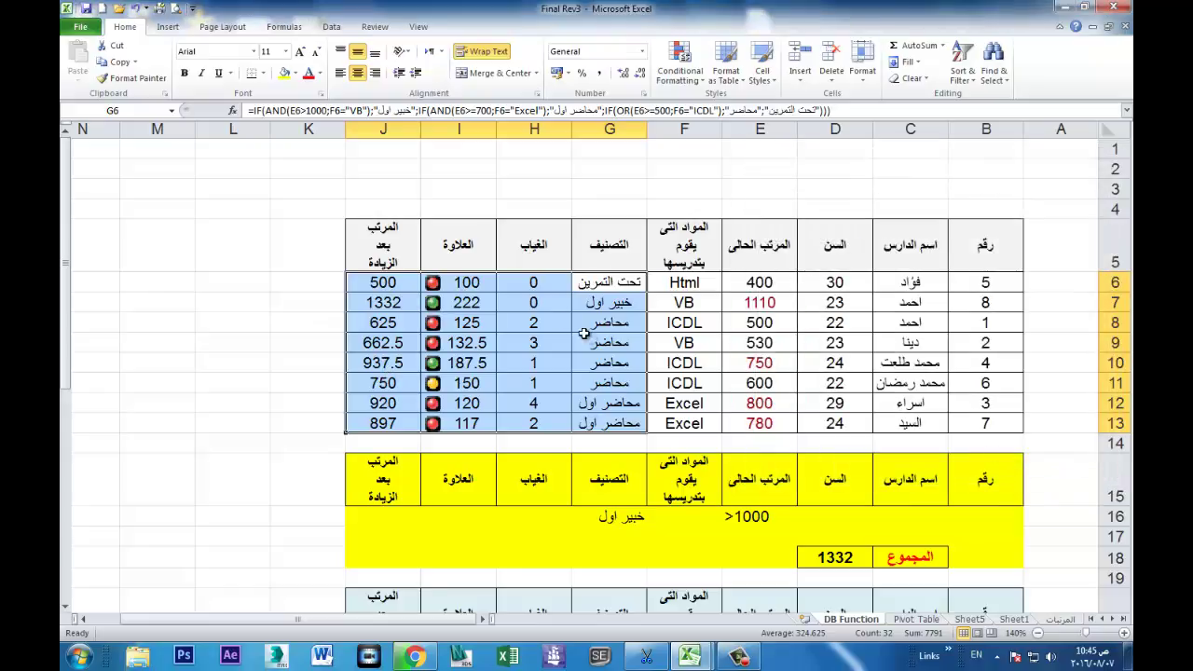
left_click(385, 280)
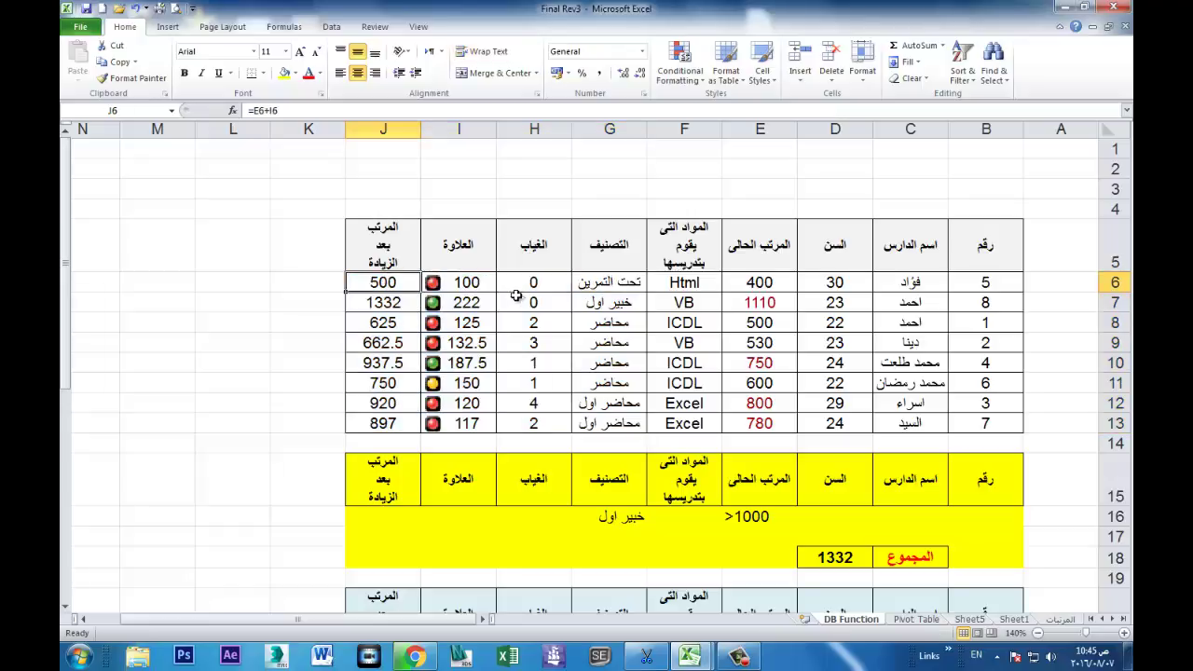
Step: Inspect the formula cells in columns G to I, including G6 and I9
left_click(513, 285)
left_click(473, 279)
left_click(520, 280)
left_click(601, 284)
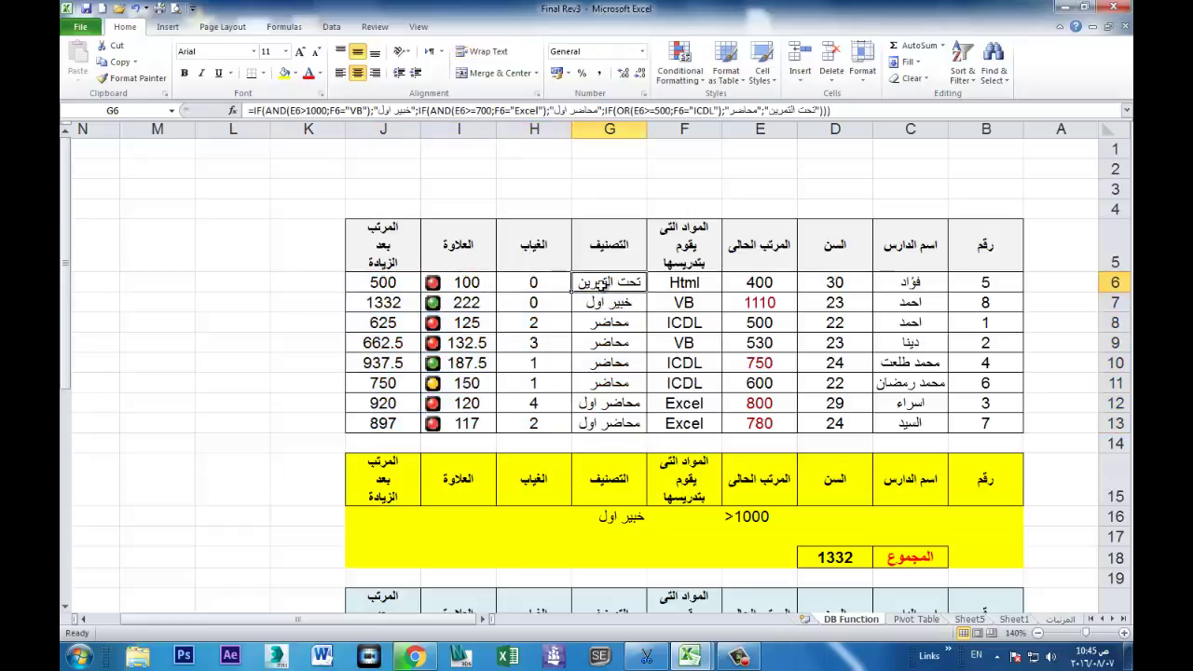
left_click_drag(601, 284, 461, 420)
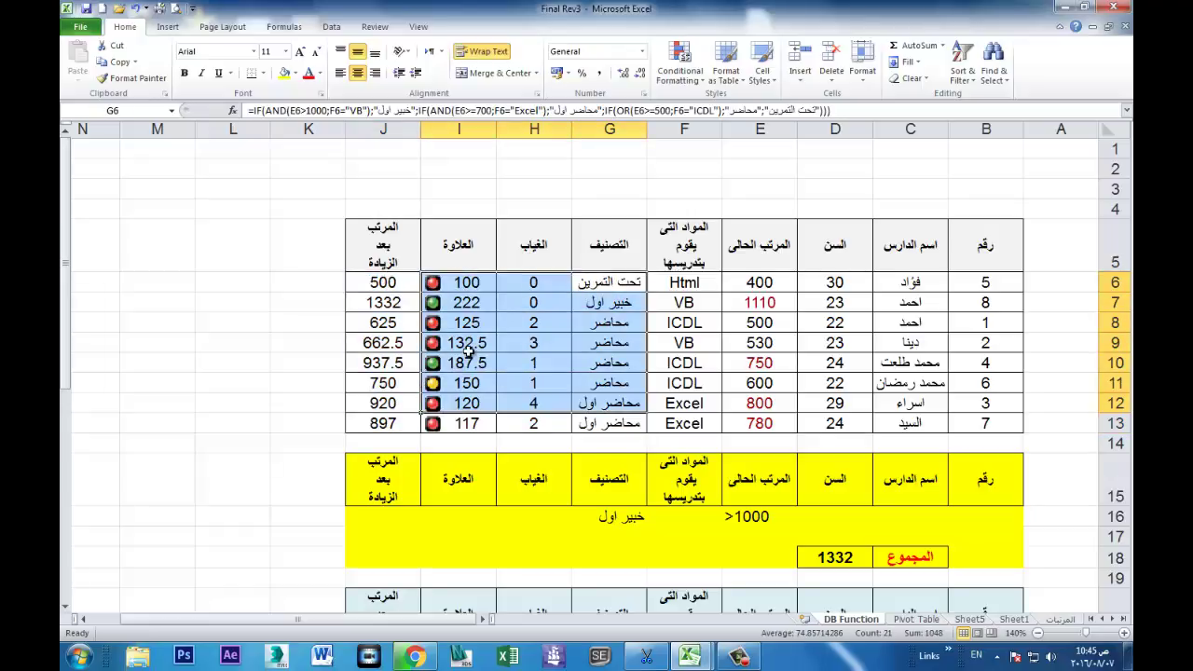
left_click(471, 345)
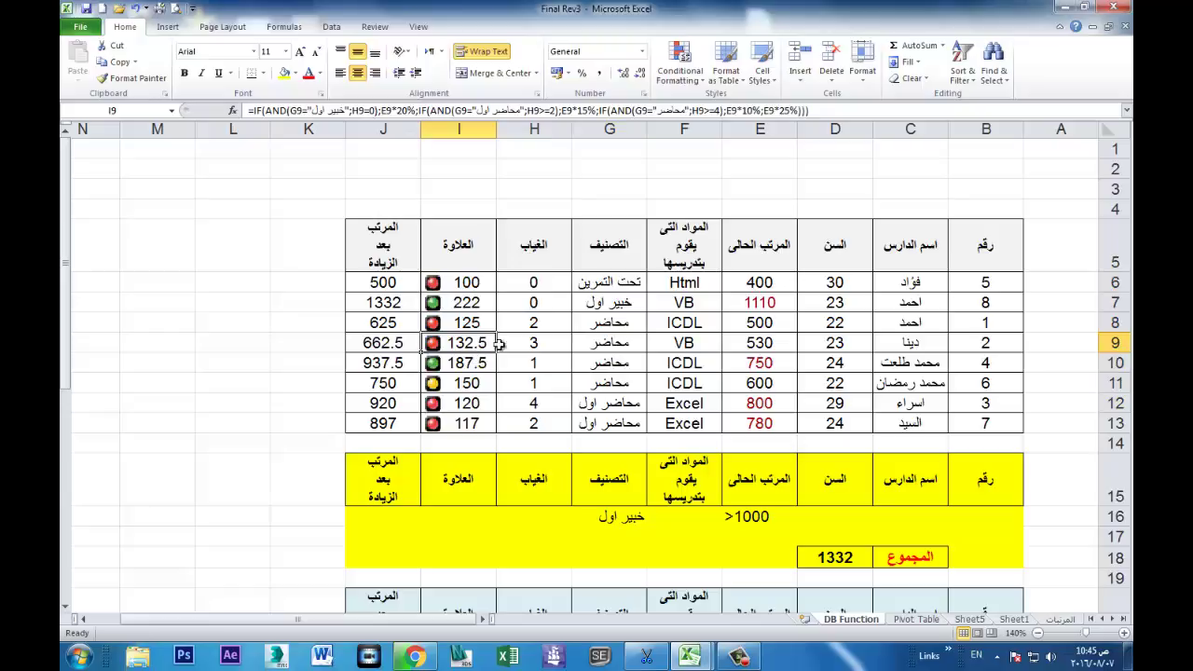
Step: Protect the DB Function sheet again with a password
left_click(375, 26)
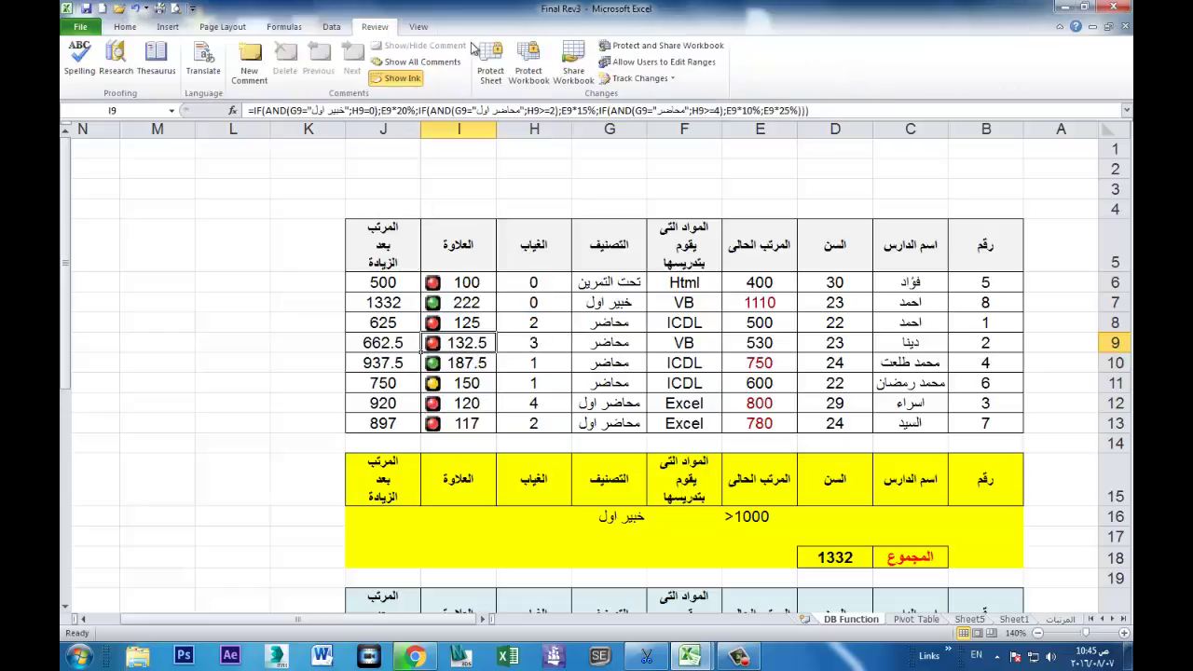
left_click(490, 63)
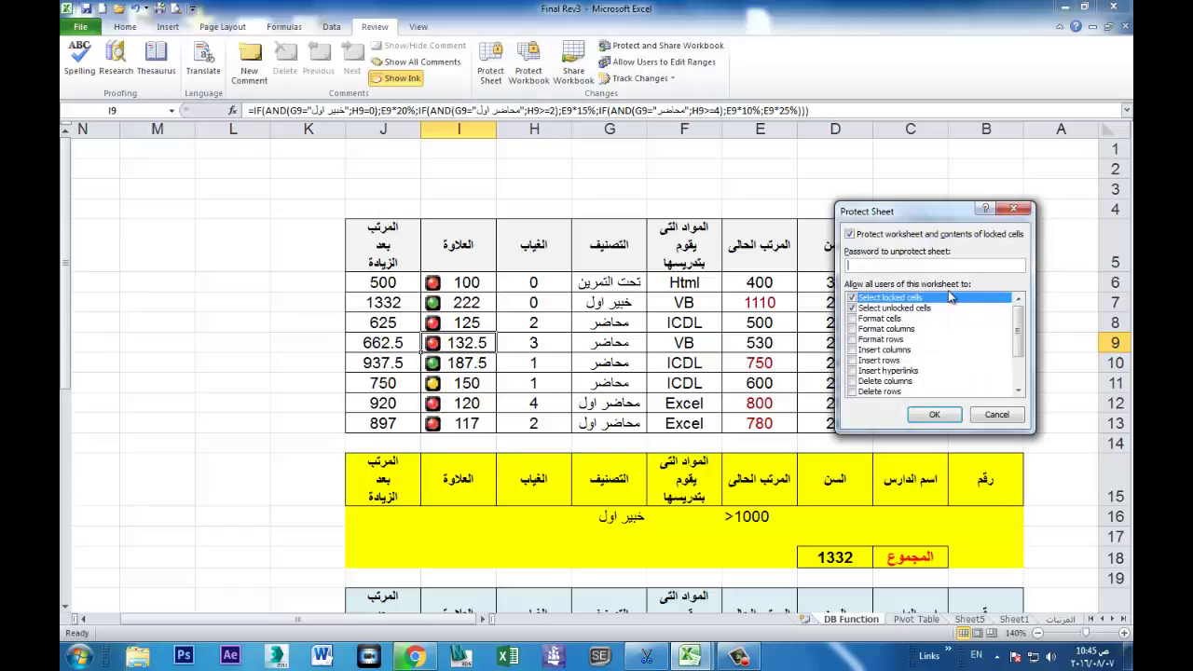
type("123")
key("Return")
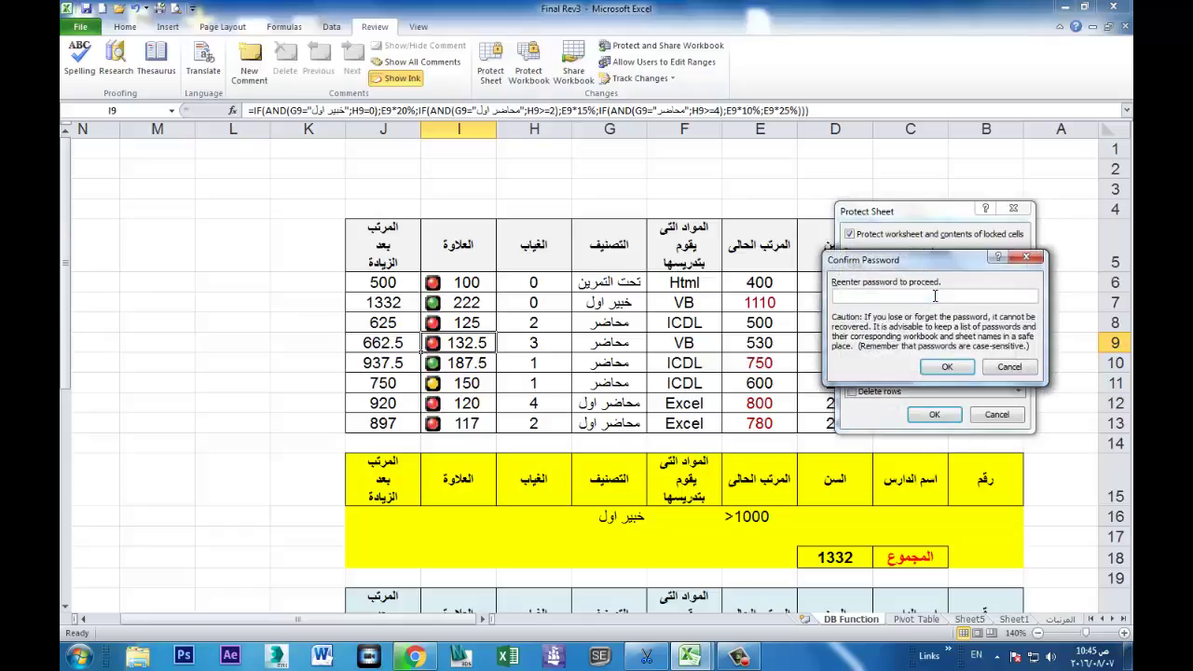
type("123")
key("Return")
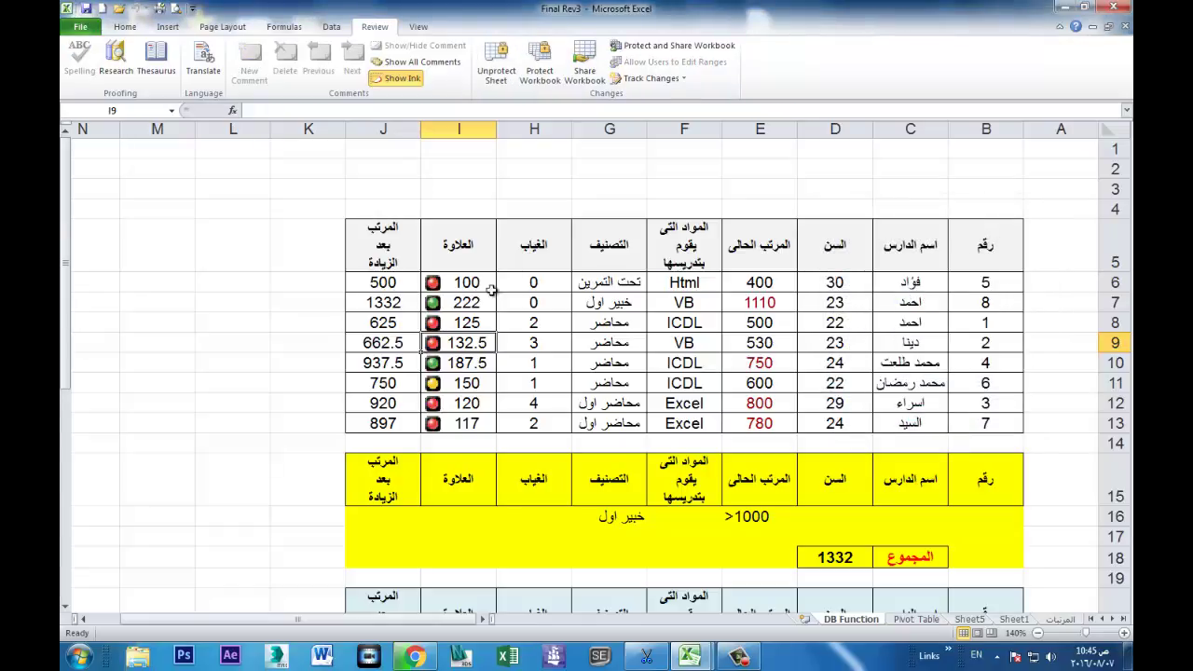
left_click(438, 283)
Step: Confirm locked cell J6 refuses edits and dismiss the read-only warning
left_click(512, 283)
left_click(608, 286)
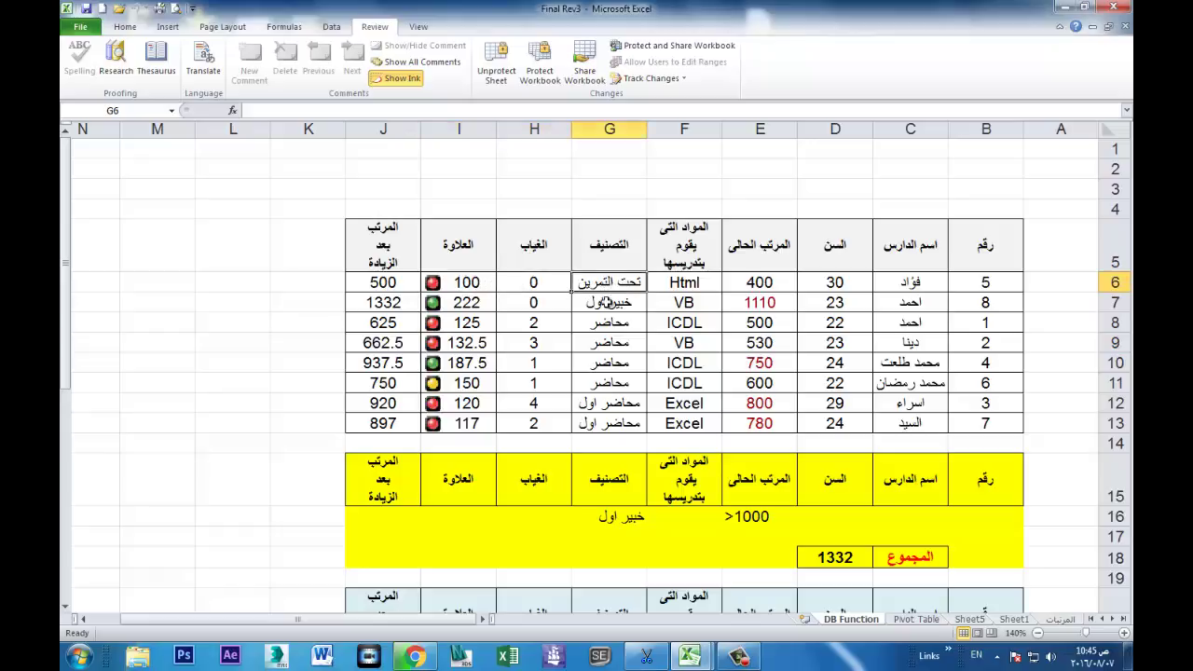
left_click(541, 313)
left_click(466, 317)
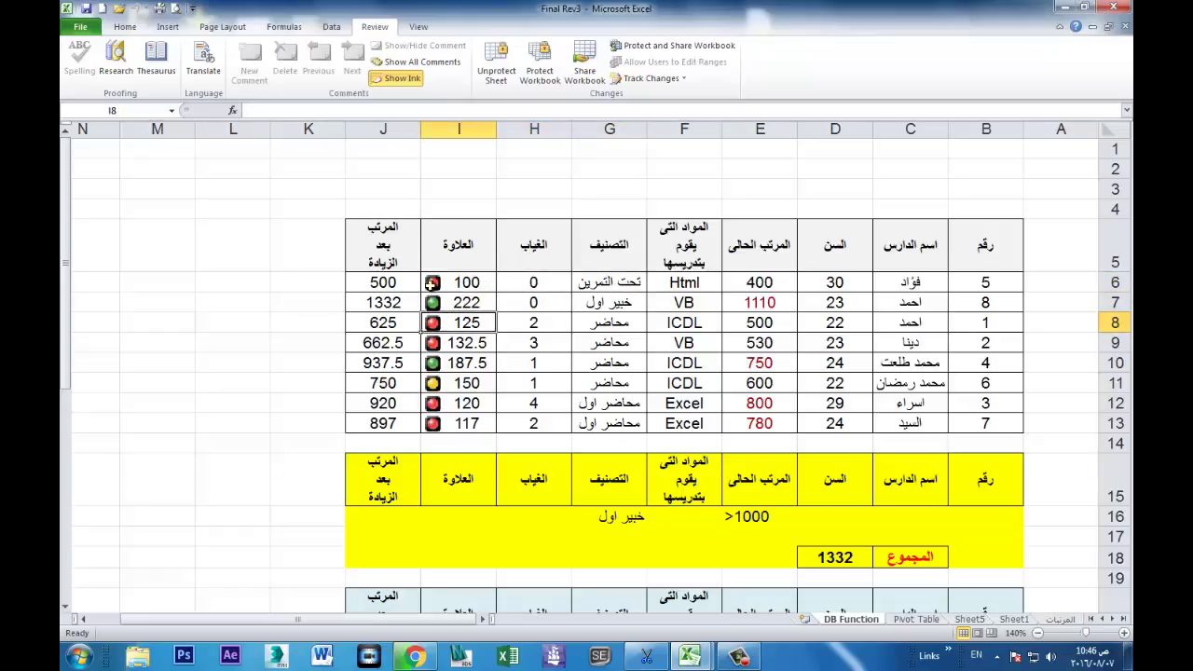
left_click(393, 283)
double_click(394, 284)
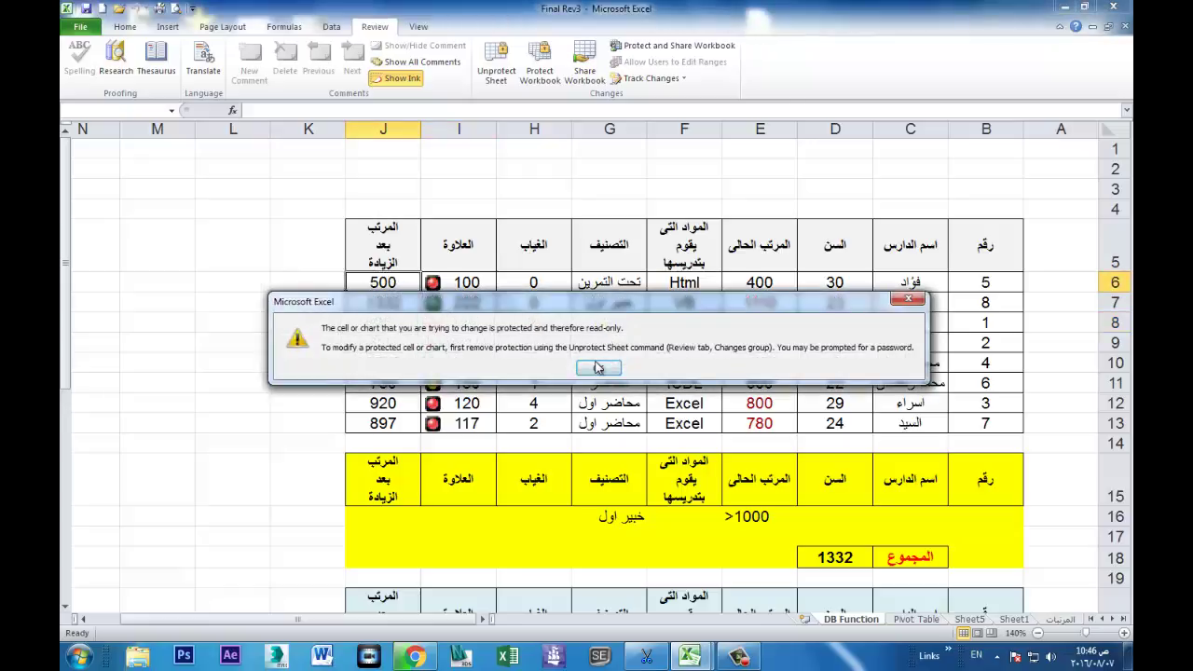
left_click(598, 367)
Step: Select classification cell G8 and unprotect the sheet with its password
left_click(462, 322)
left_click(585, 326)
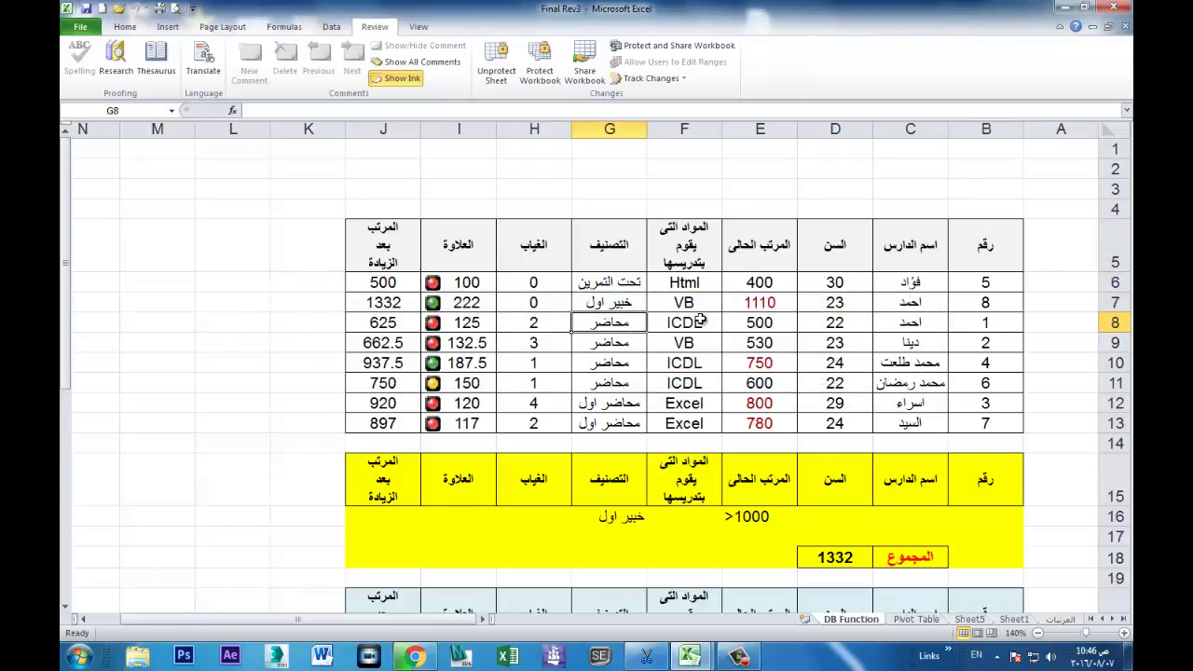
left_click(497, 75)
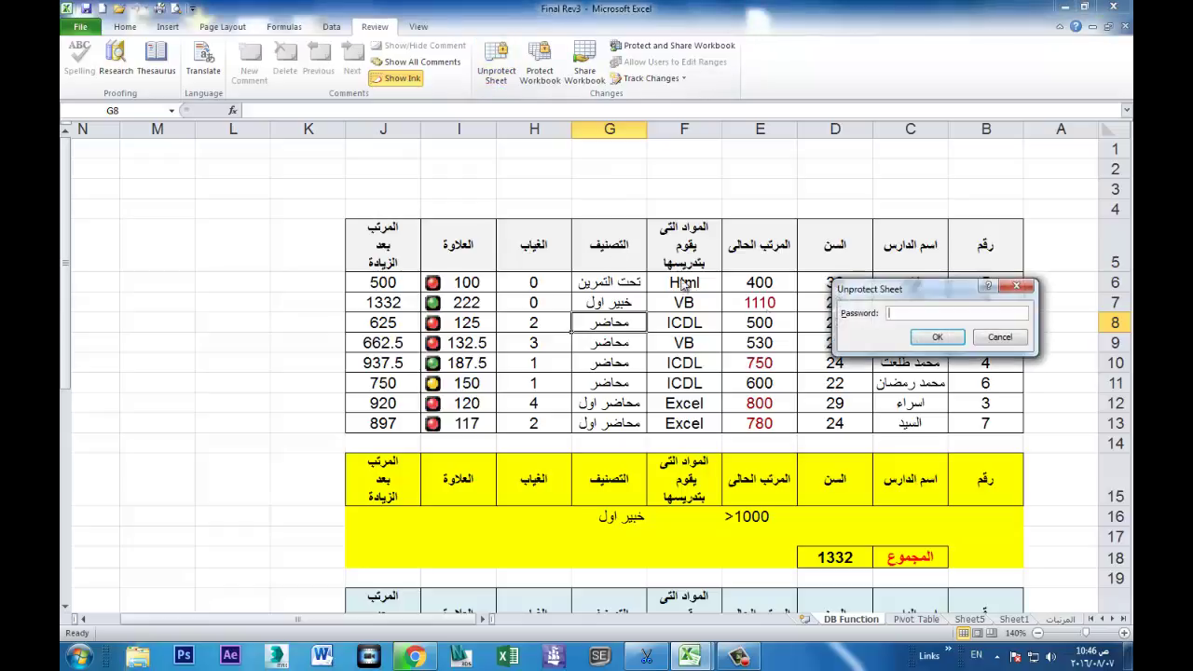
key("Return")
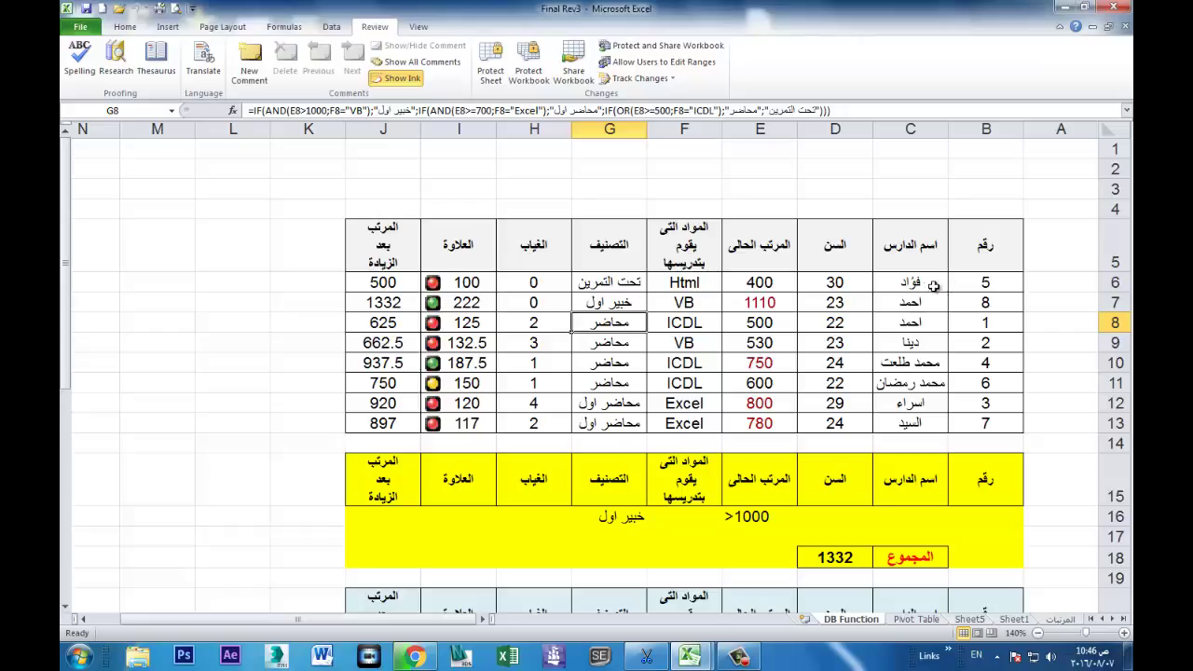
left_click(696, 283)
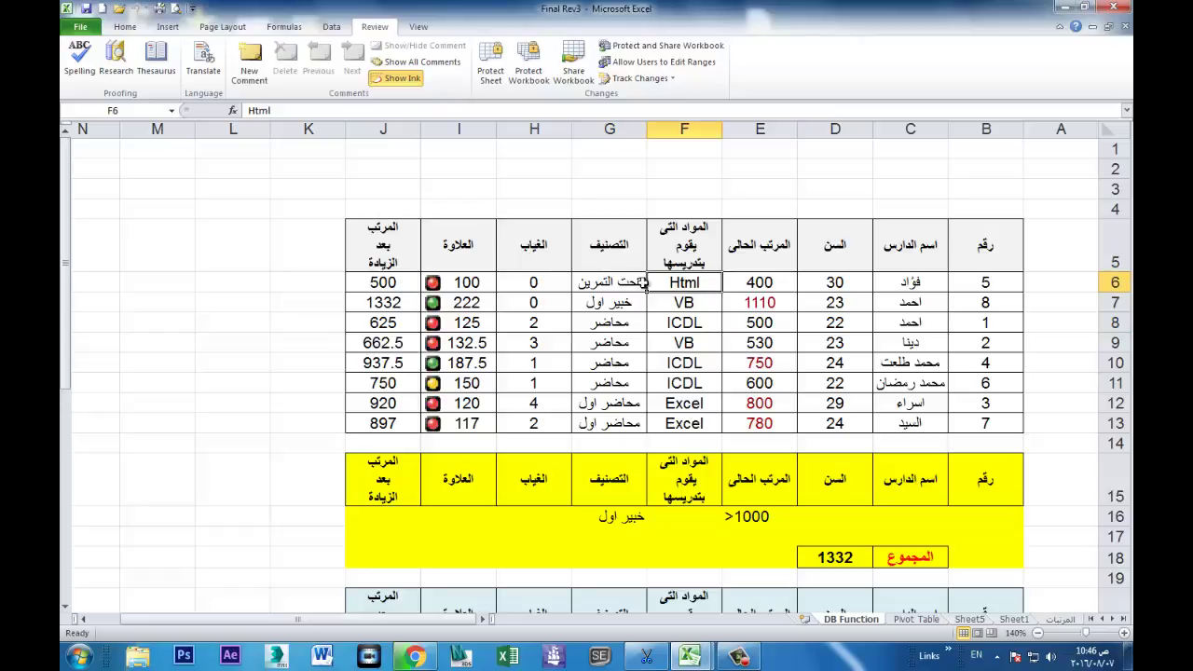
left_click_drag(685, 284, 903, 423)
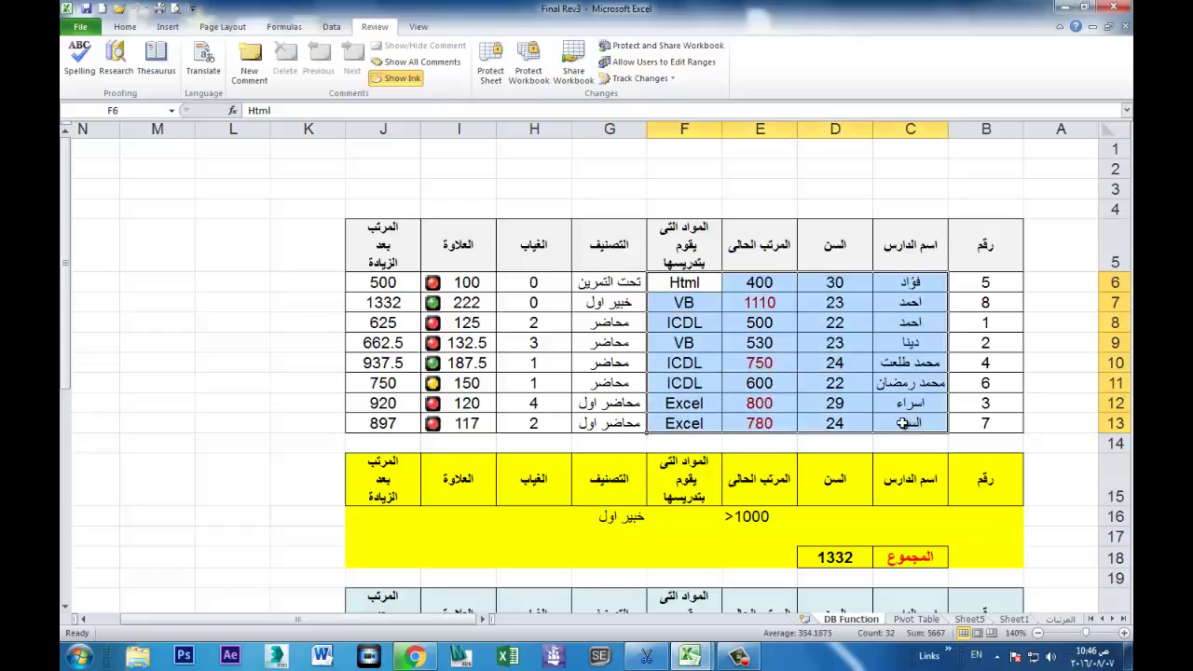
left_click(489, 73)
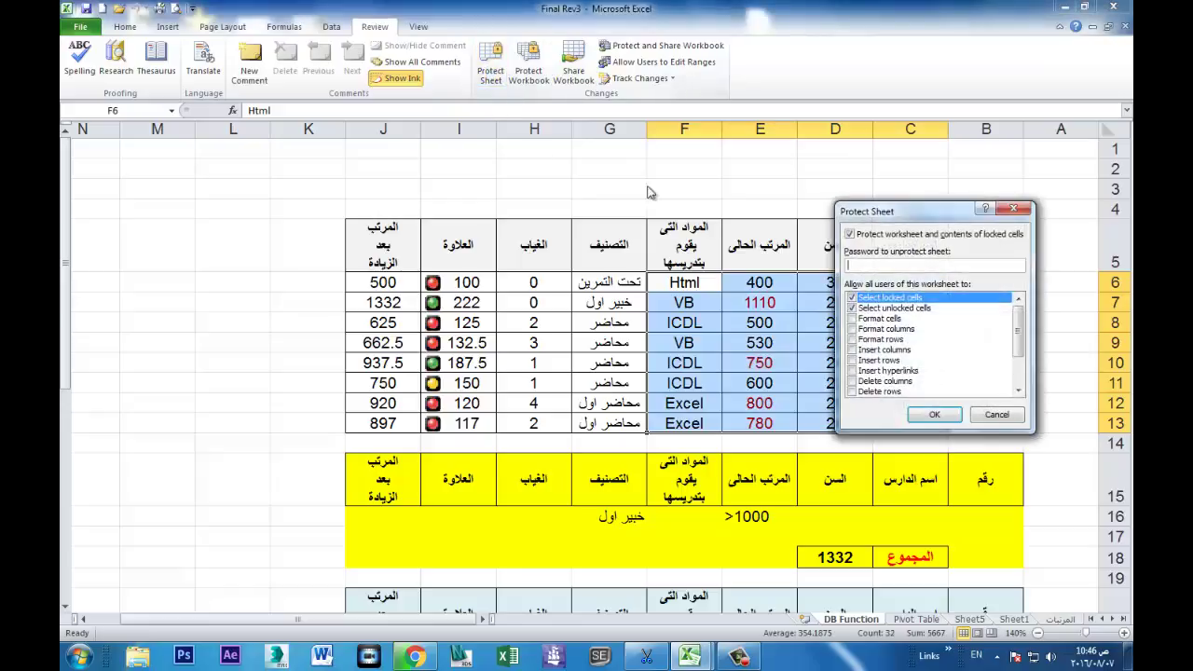
left_click(942, 417)
left_click(818, 327)
left_click(823, 335)
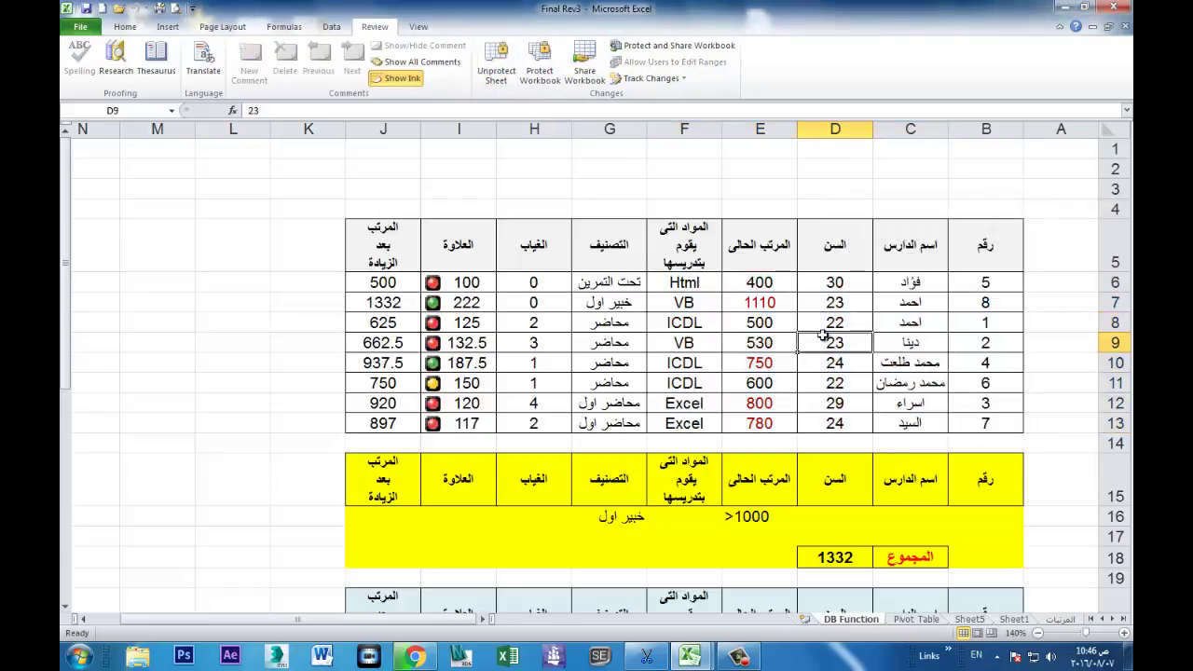
key("Down")
key("F2")
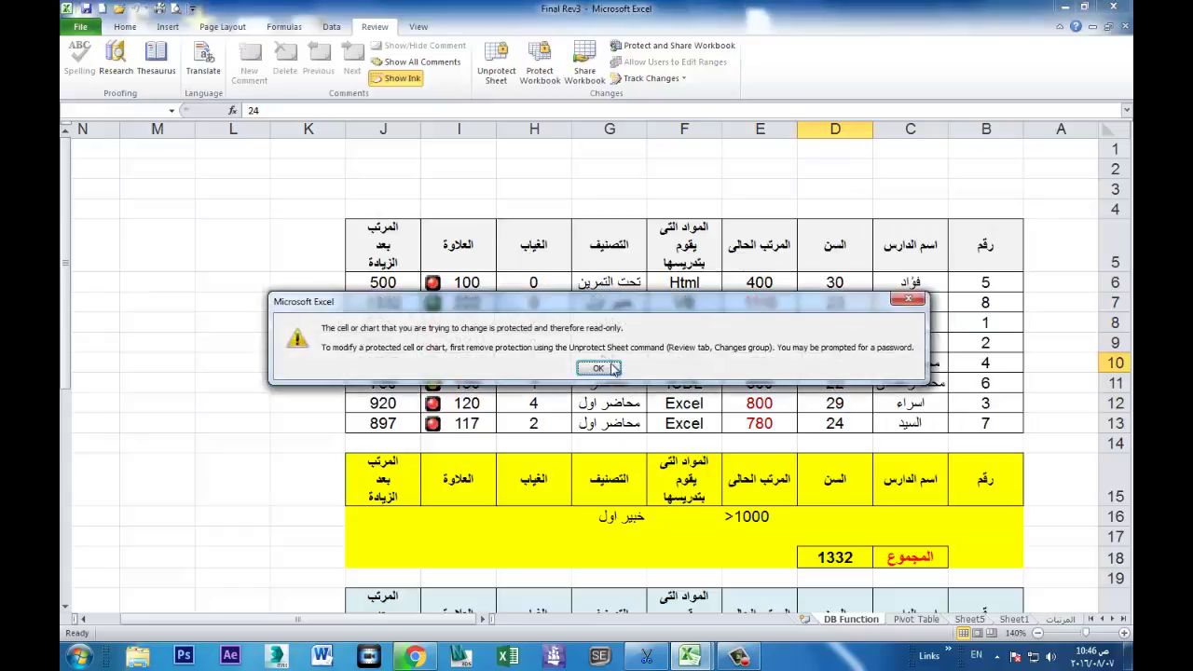
left_click(596, 363)
left_click(514, 83)
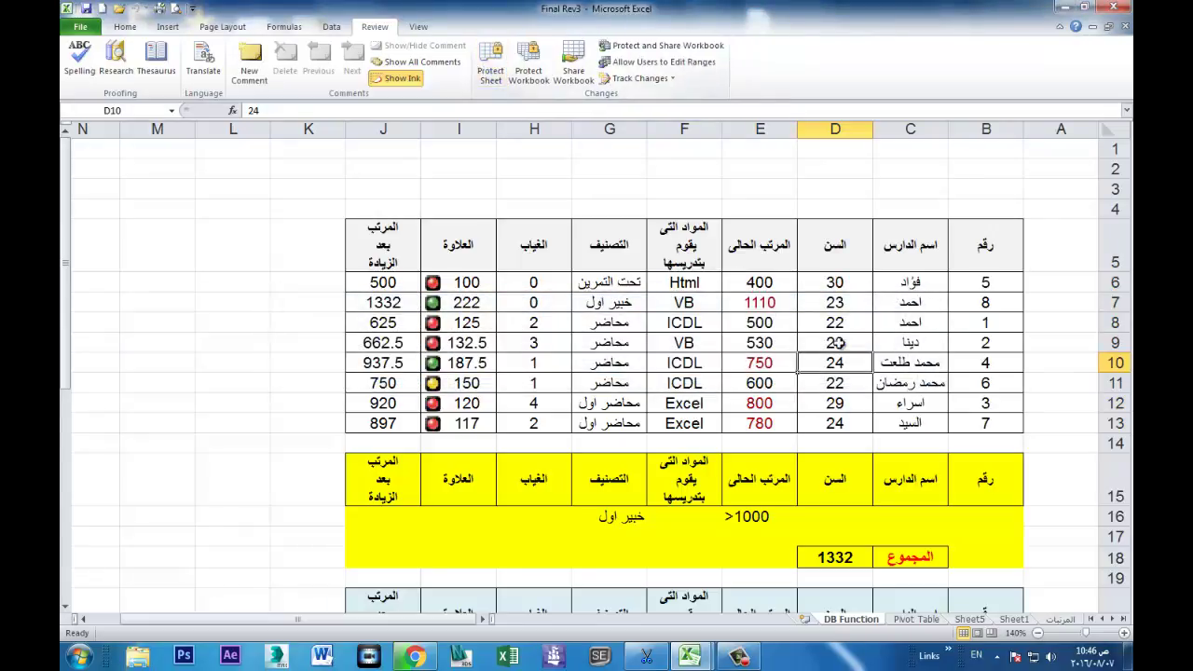
Step: Turn off Locked for staff data cells B6:F13 in Format Cells Protection
left_click_drag(934, 283, 709, 428)
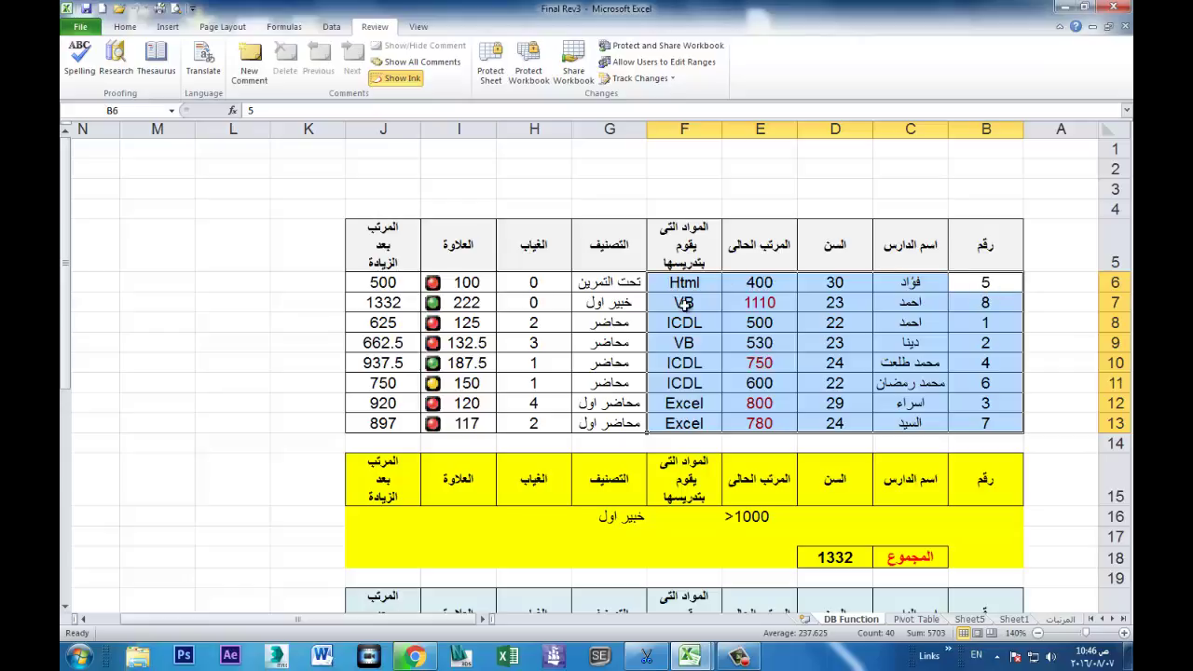
key("ctrl+1")
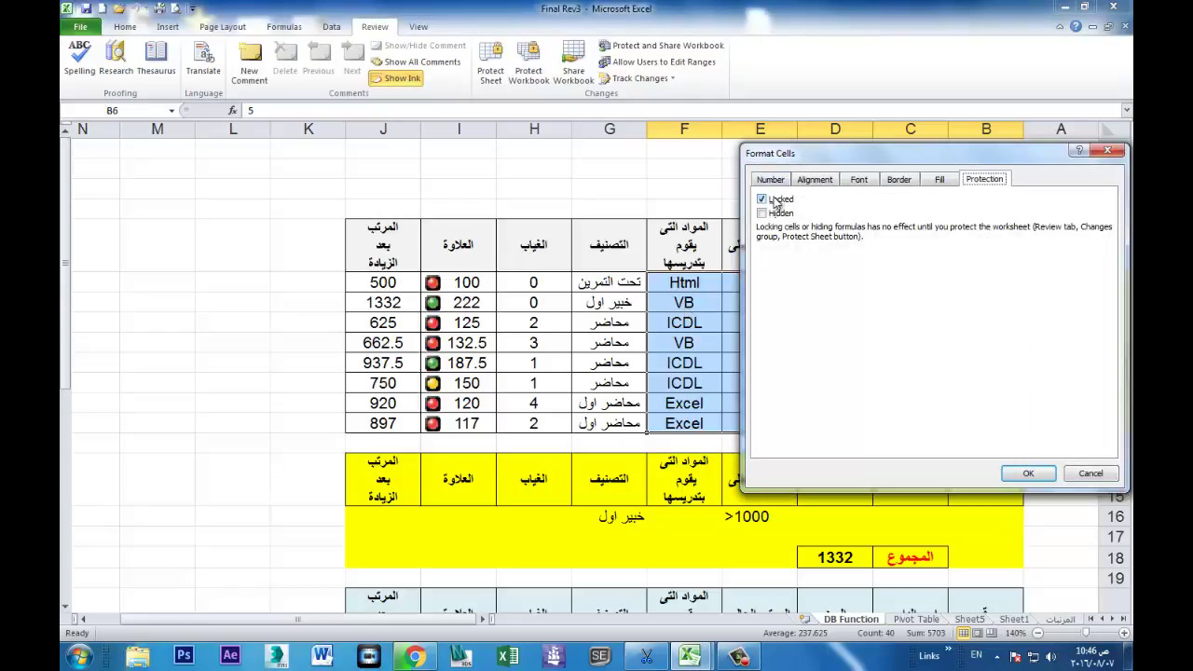
left_click_drag(825, 154, 780, 156)
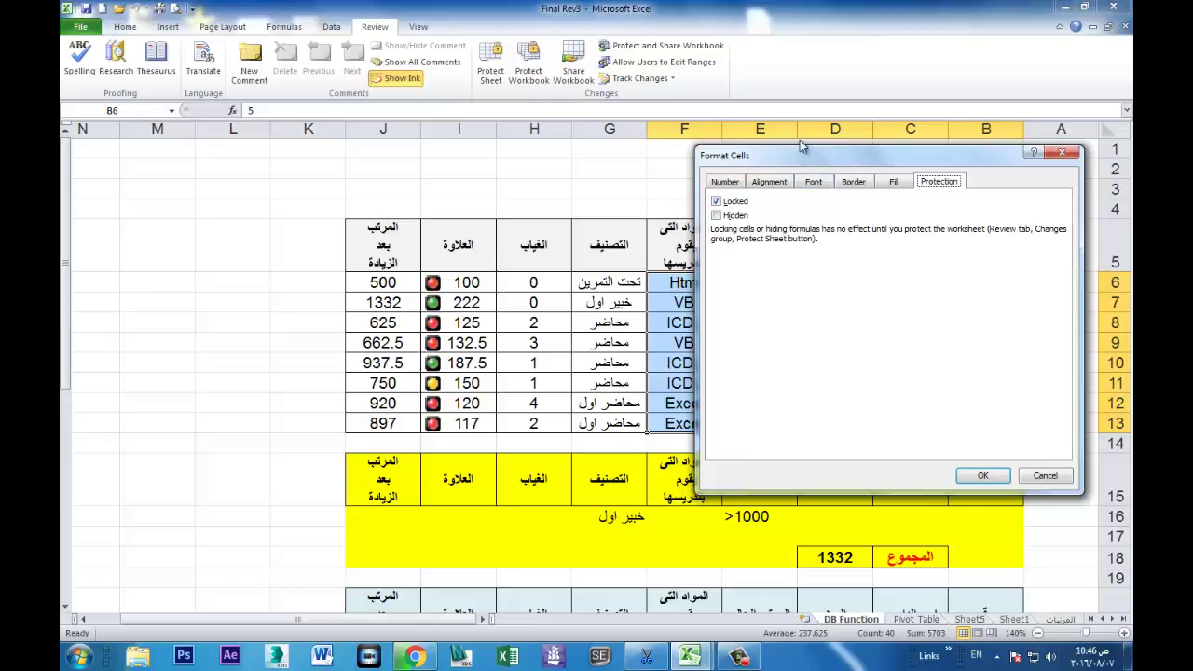
left_click_drag(790, 158, 277, 165)
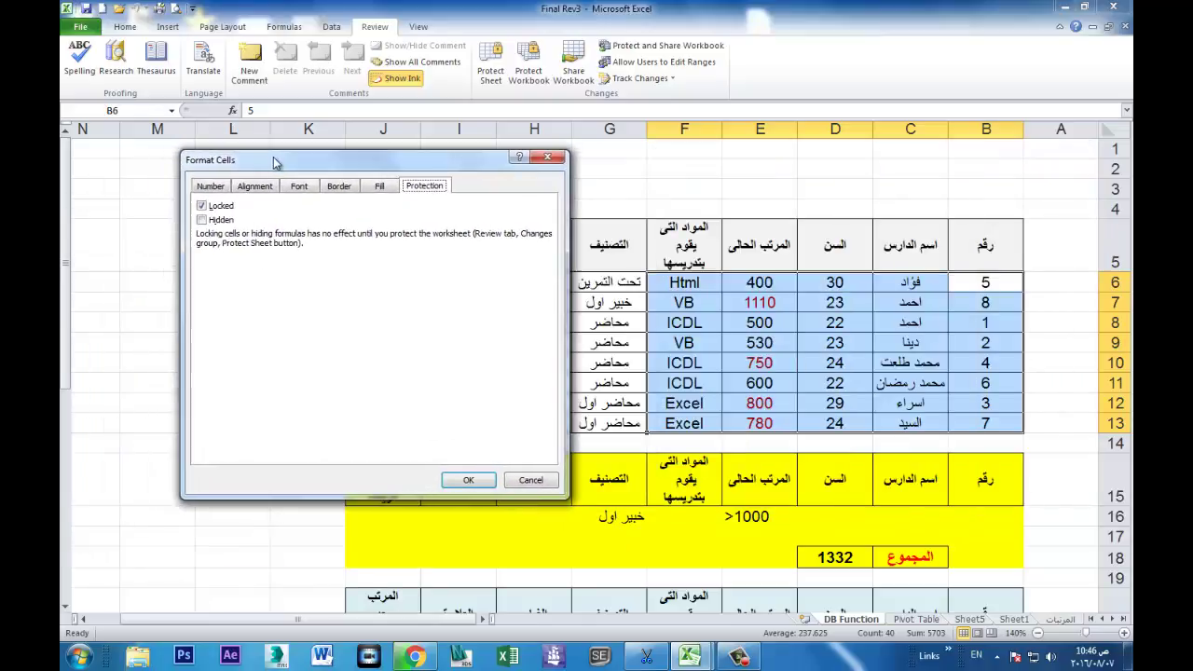
left_click(203, 207)
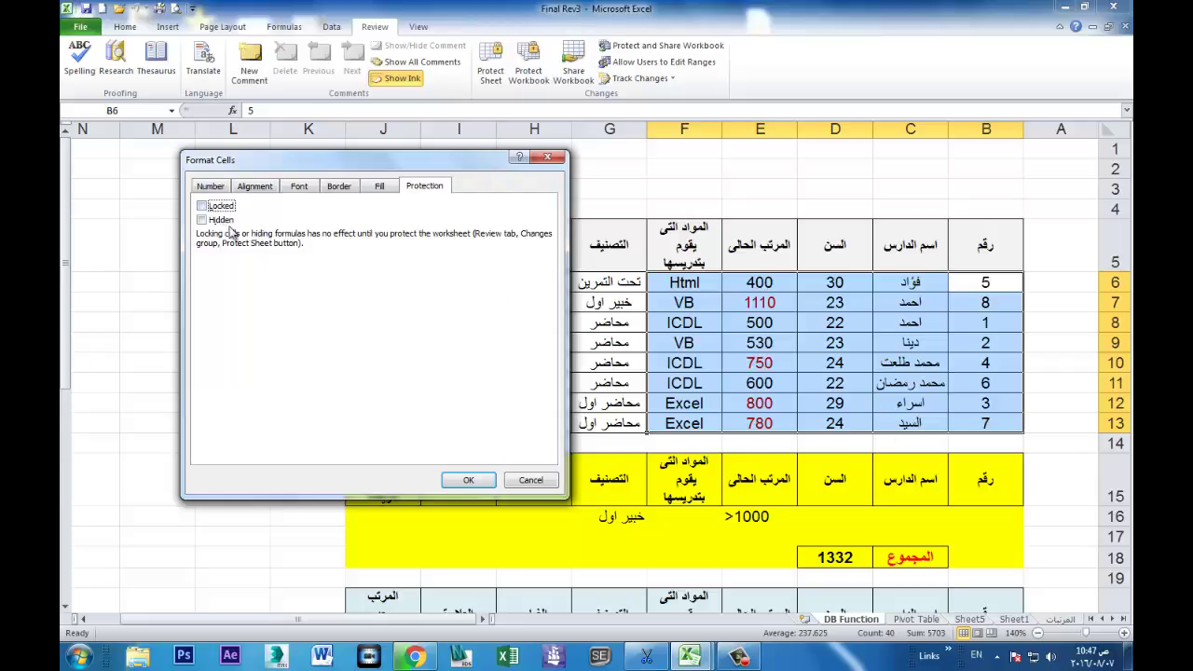
left_click(467, 480)
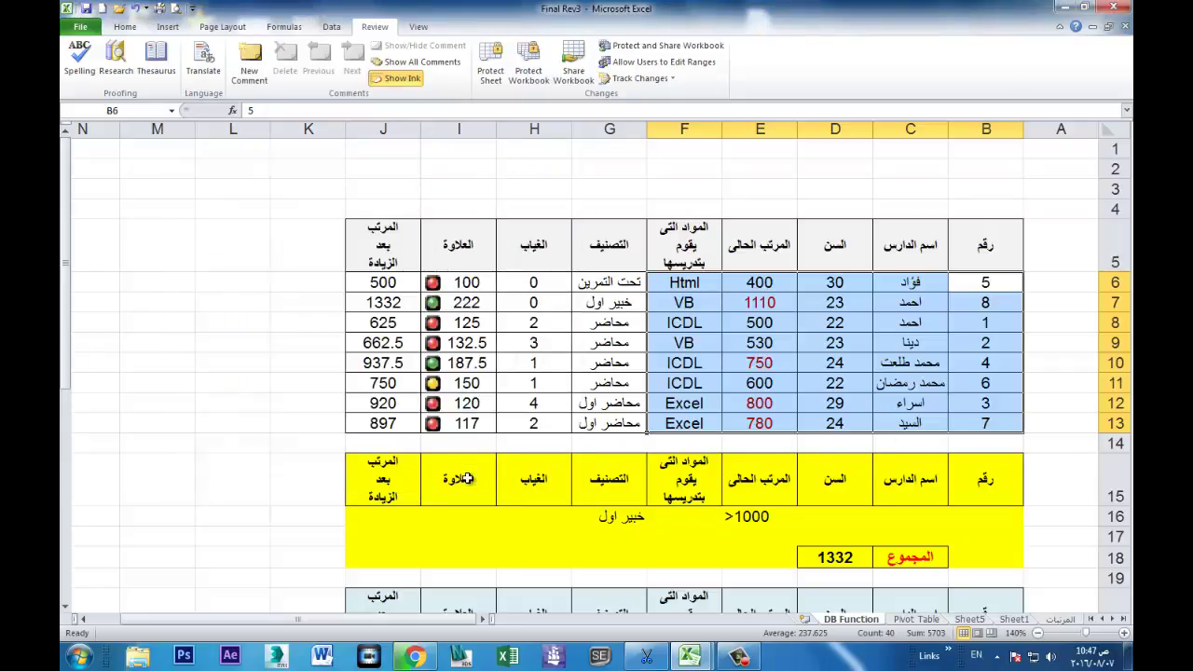
Step: Protect the DB Function sheet again with its password
left_click(593, 285)
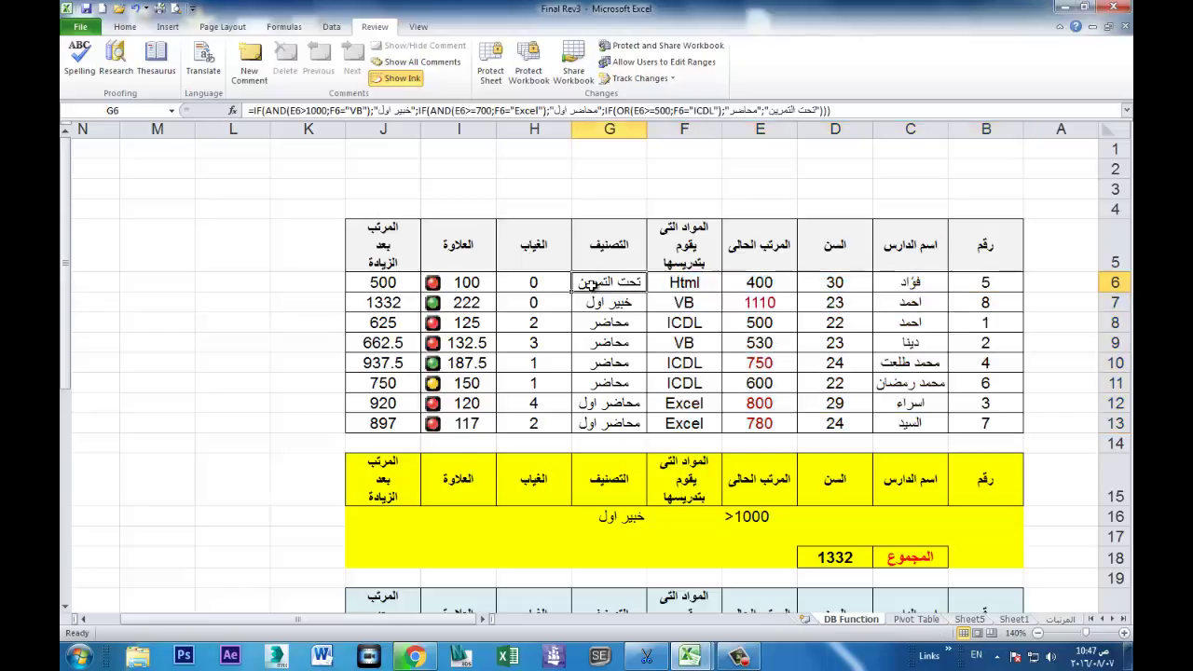
left_click(488, 71)
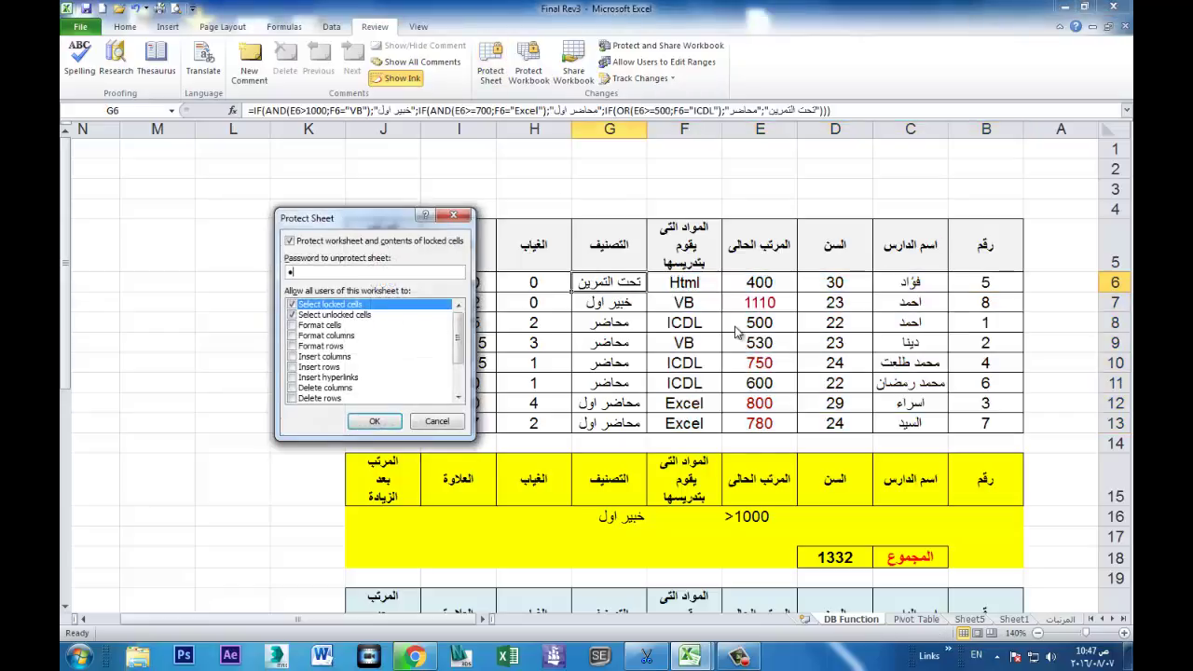
key("Return")
type("123")
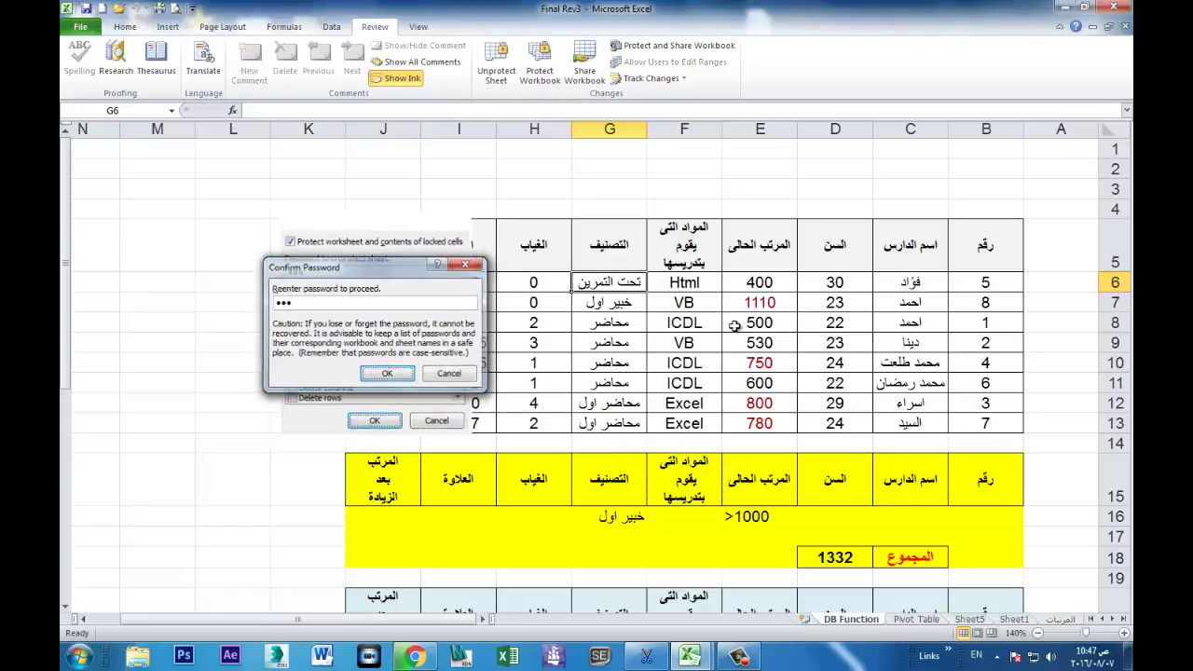
key("Return")
Step: Test that locked cells H6 and G15 reject edits, then dismiss the warning
left_click(515, 275)
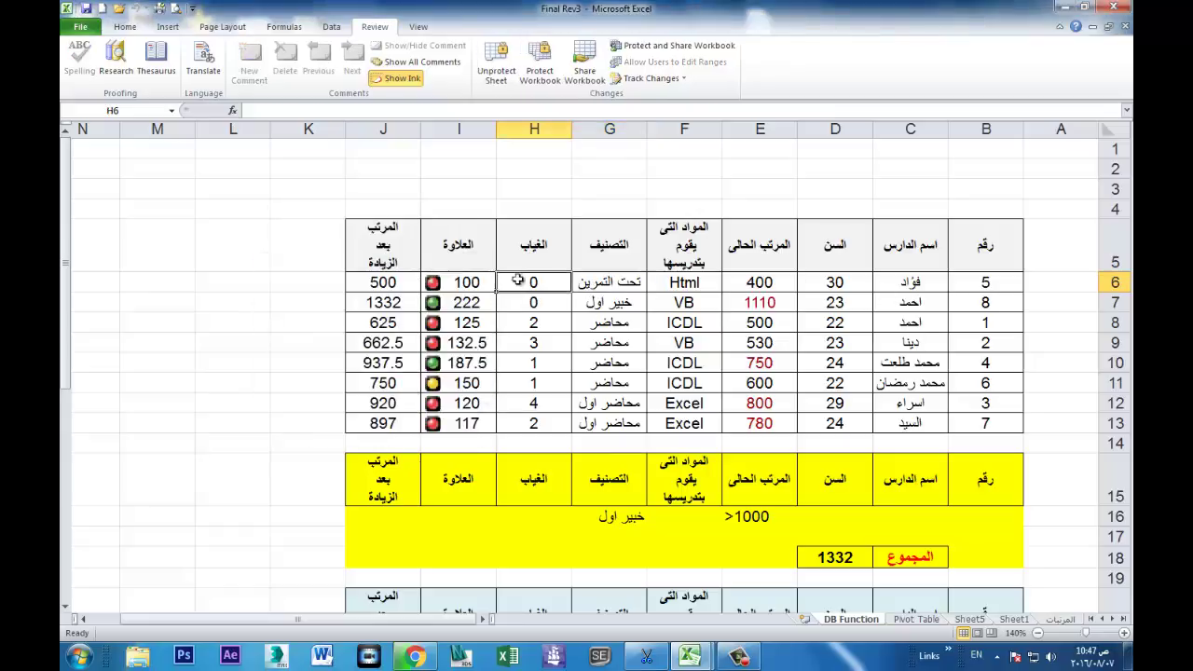
double_click(522, 292)
left_click(601, 371)
left_click(634, 487)
key("Delete")
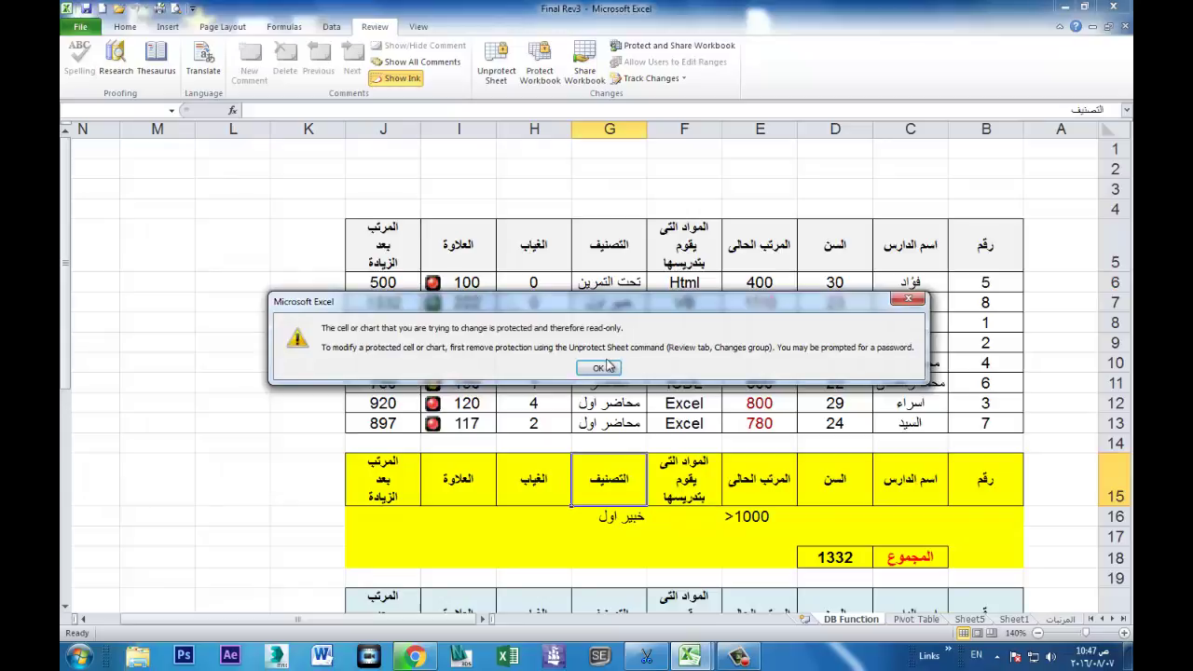
left_click(601, 369)
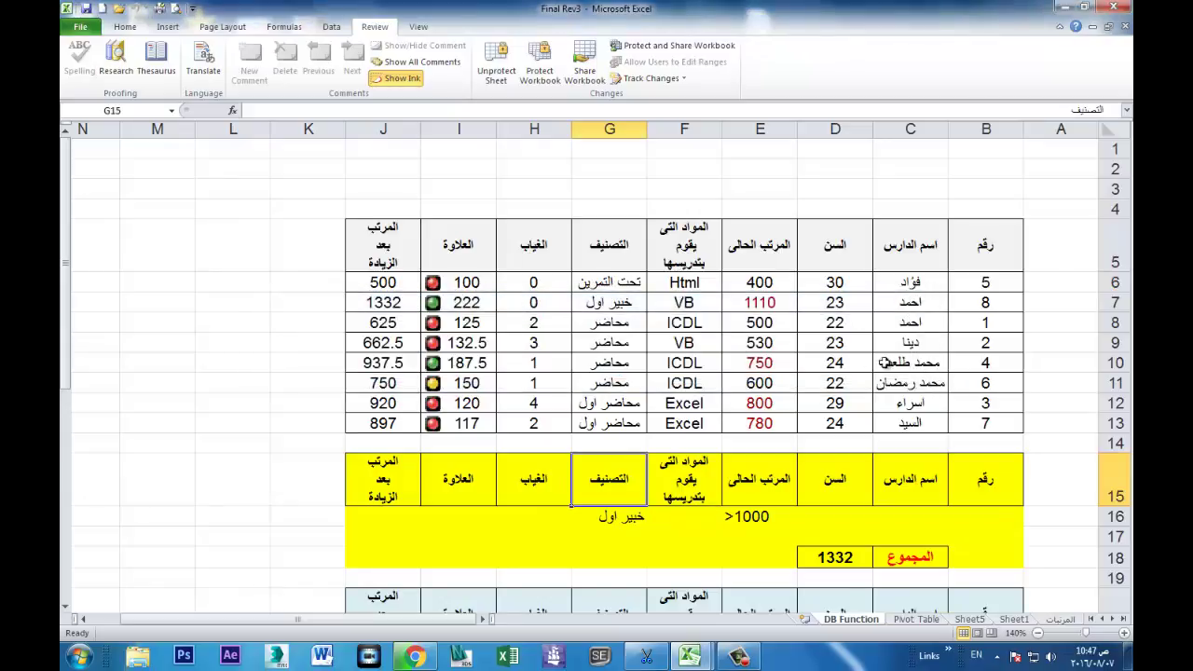
Step: Replace the first staff name in C6 with the Arabic name حسن
left_click(927, 283)
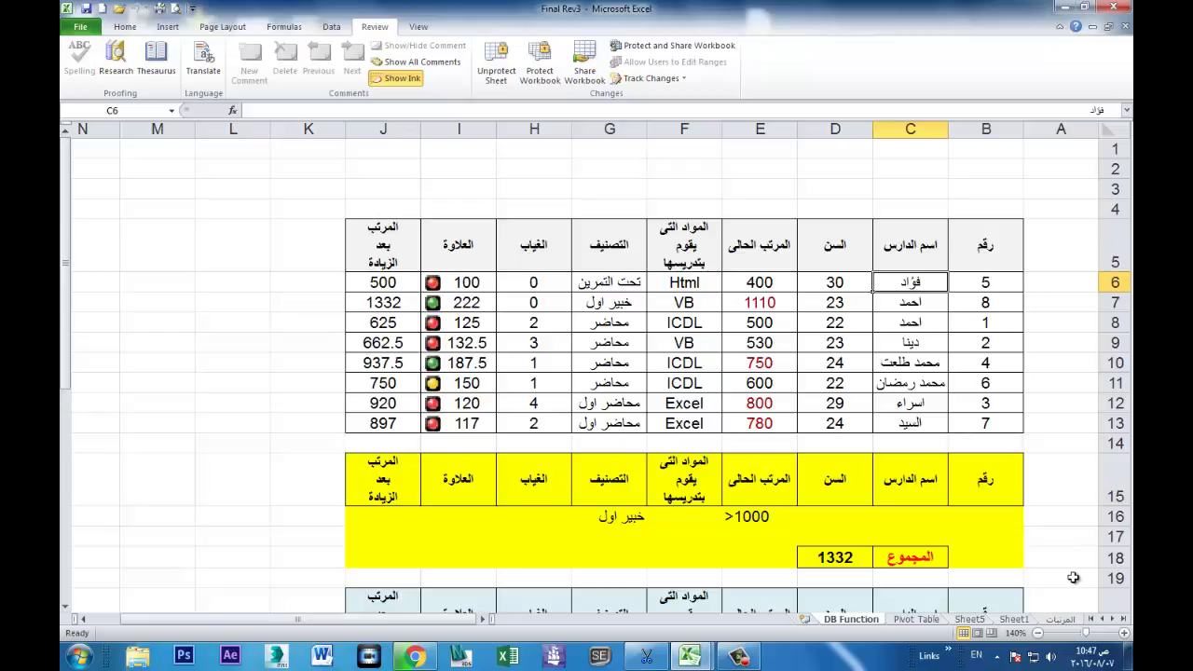
key("alt+shift")
type("حسن")
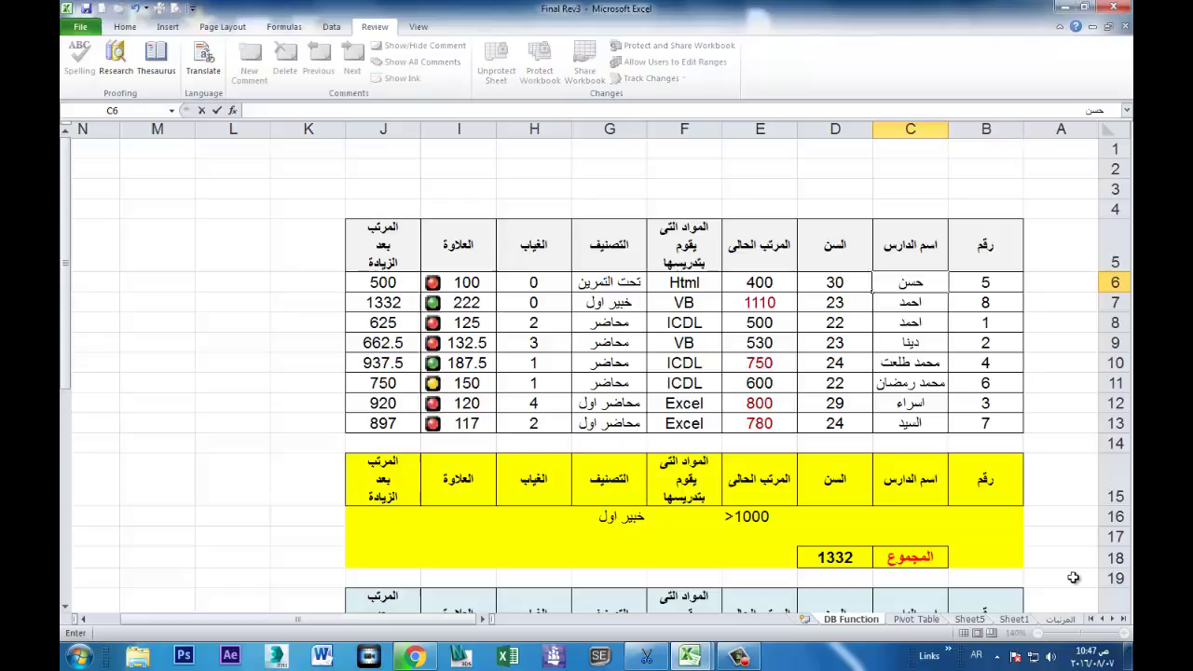
key("Return")
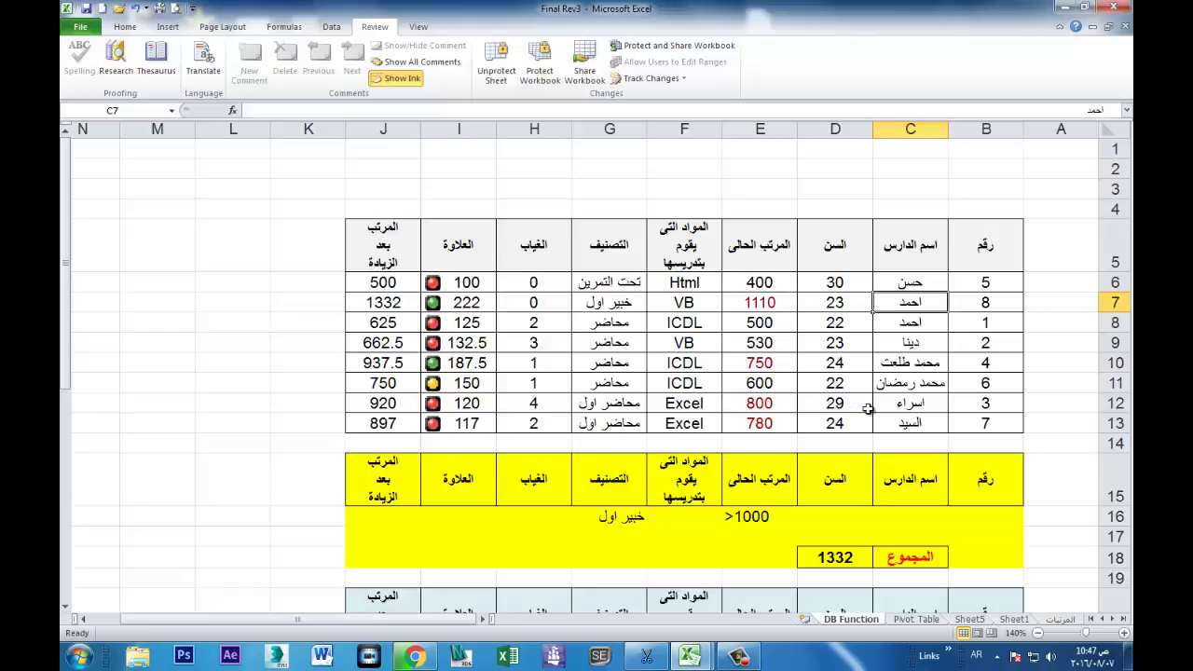
left_click(518, 287)
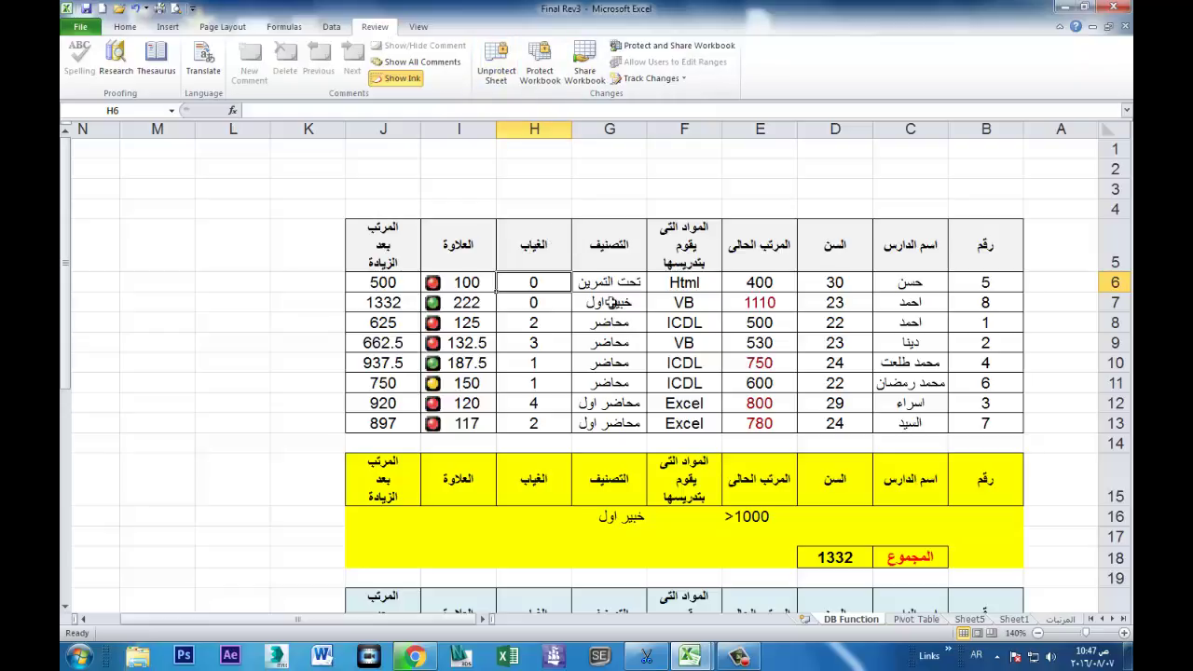
Step: Select G6:I10 and unprotect the sheet with its password
left_click_drag(613, 282, 533, 283)
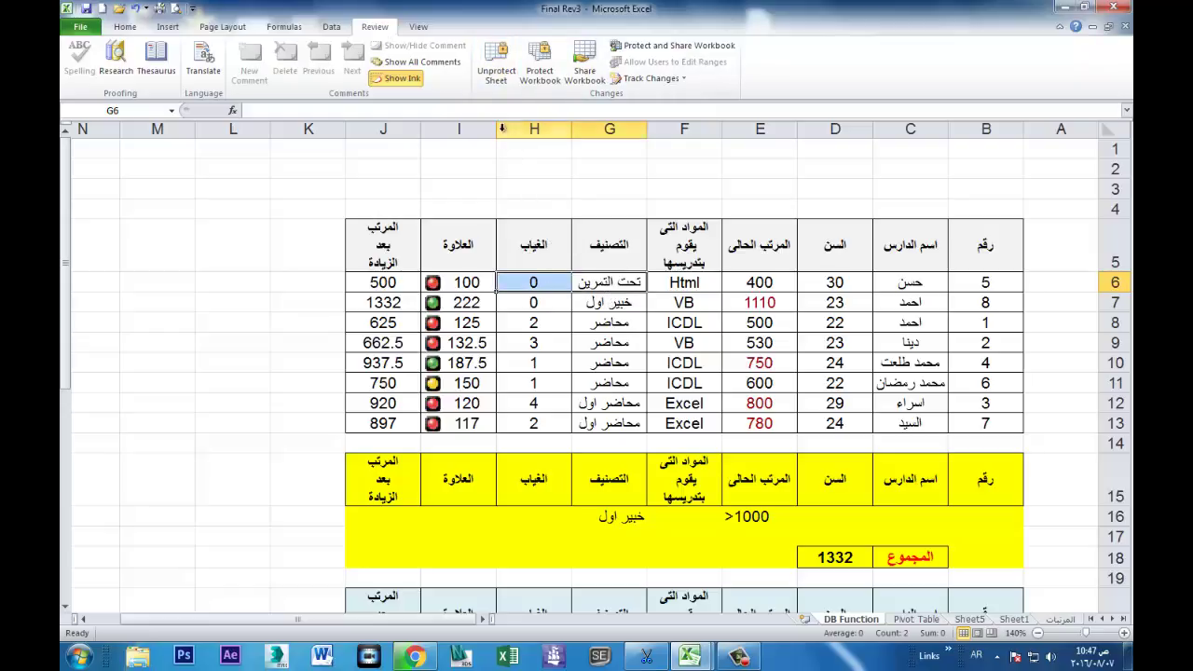
left_click_drag(617, 276, 441, 366)
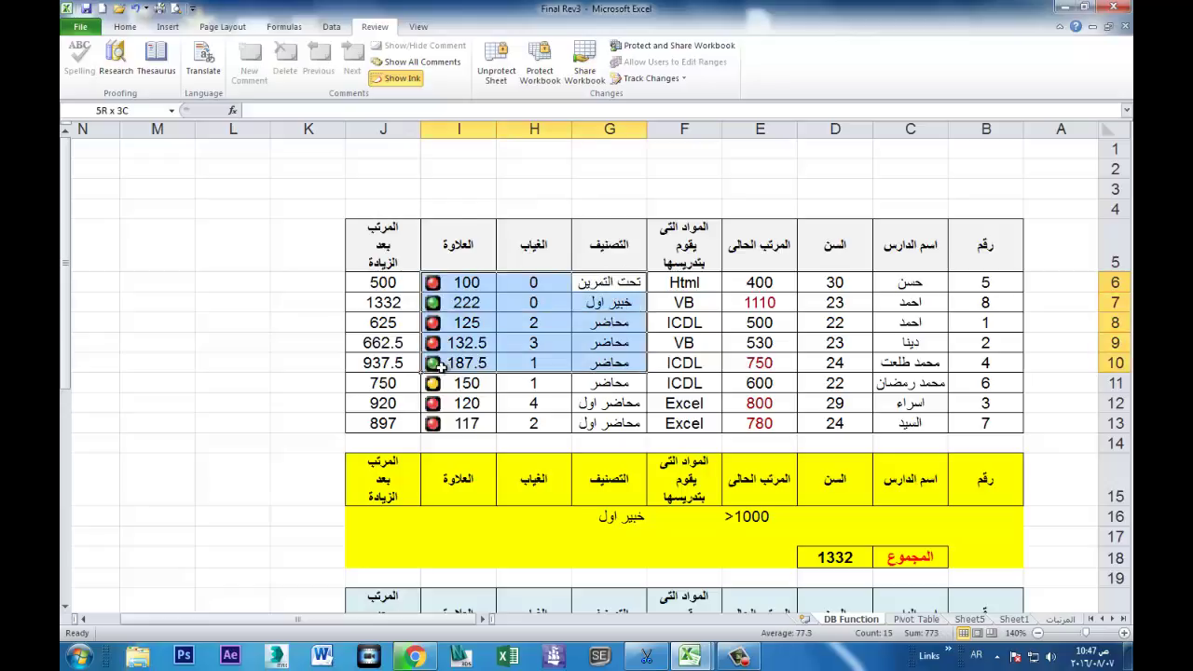
left_click(496, 67)
type("1234")
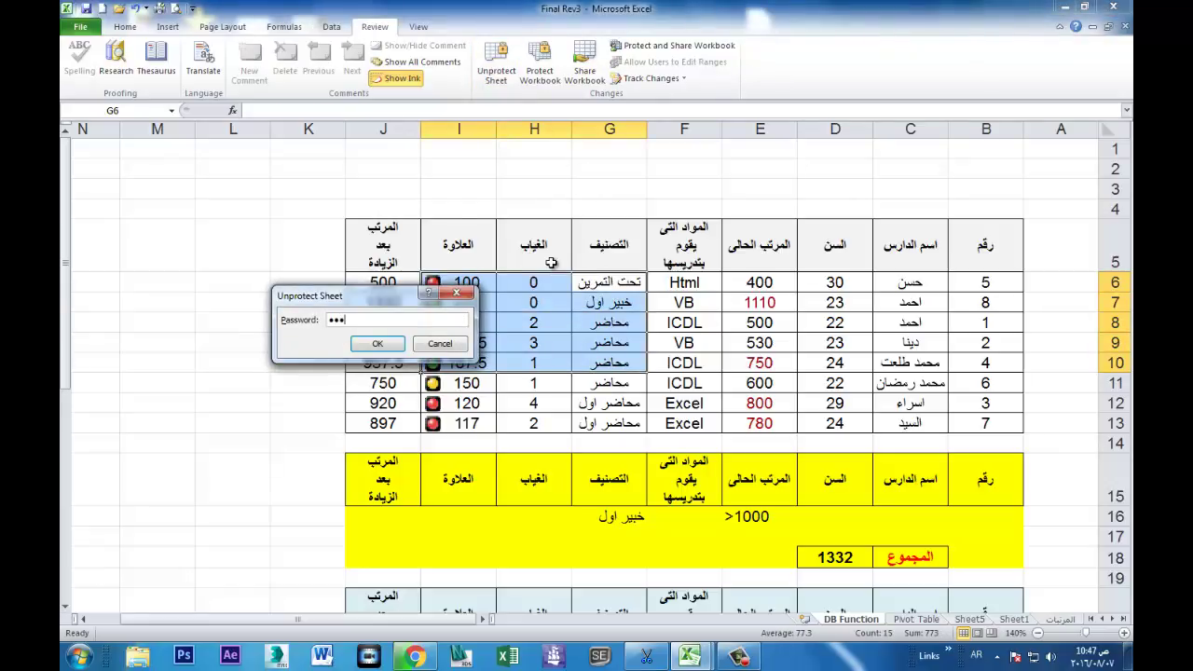
key("Return")
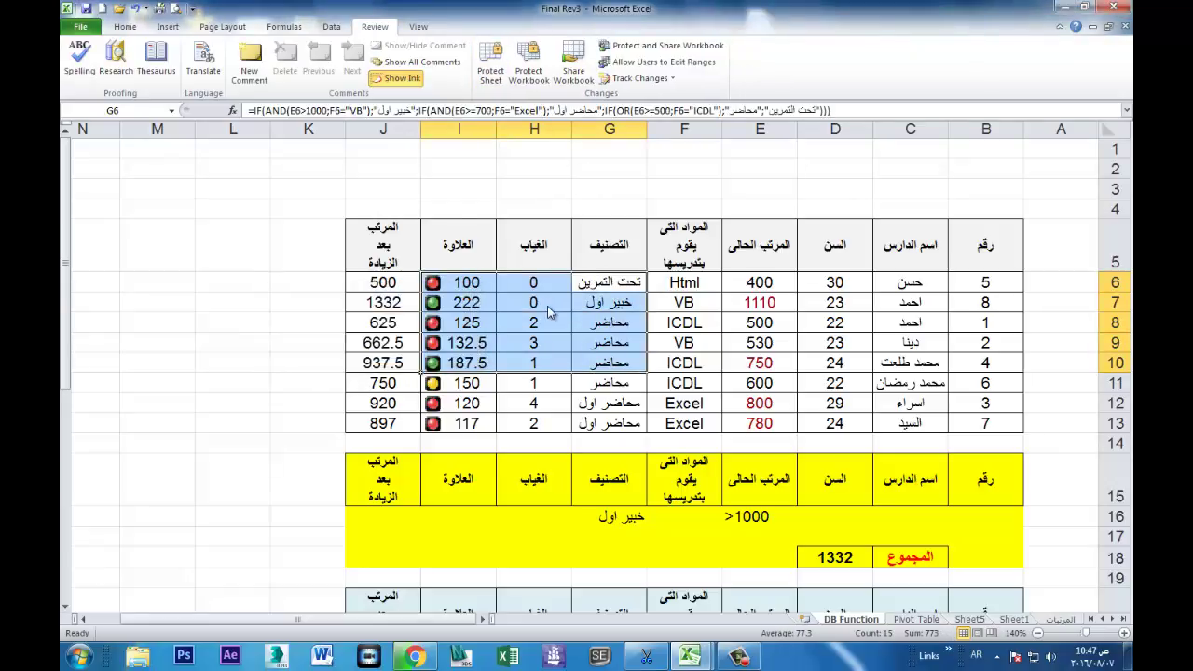
Step: Check the Protection settings of G6:I10 without changing them, then select C6
key("ctrl+1")
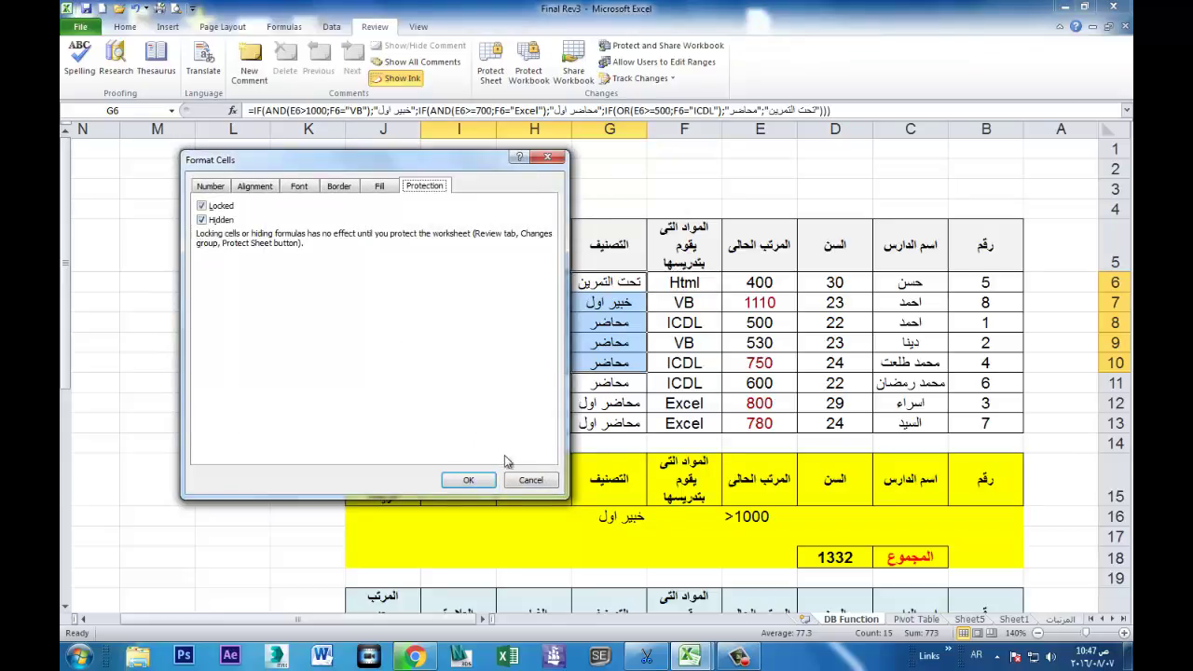
left_click(530, 481)
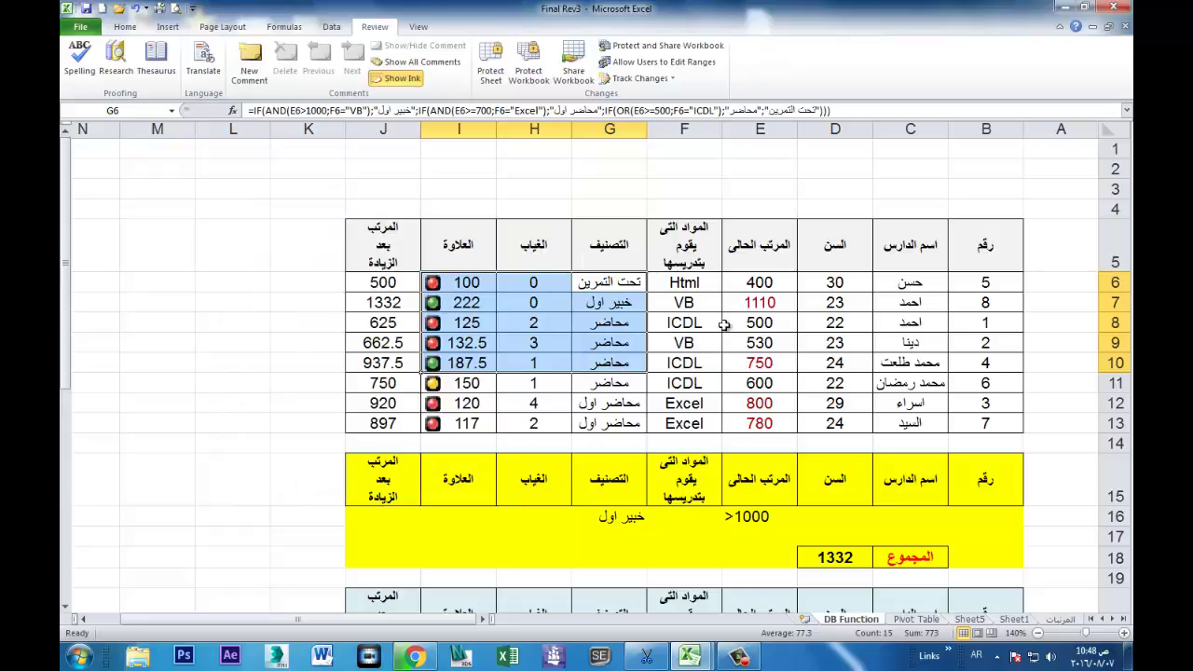
left_click(928, 280)
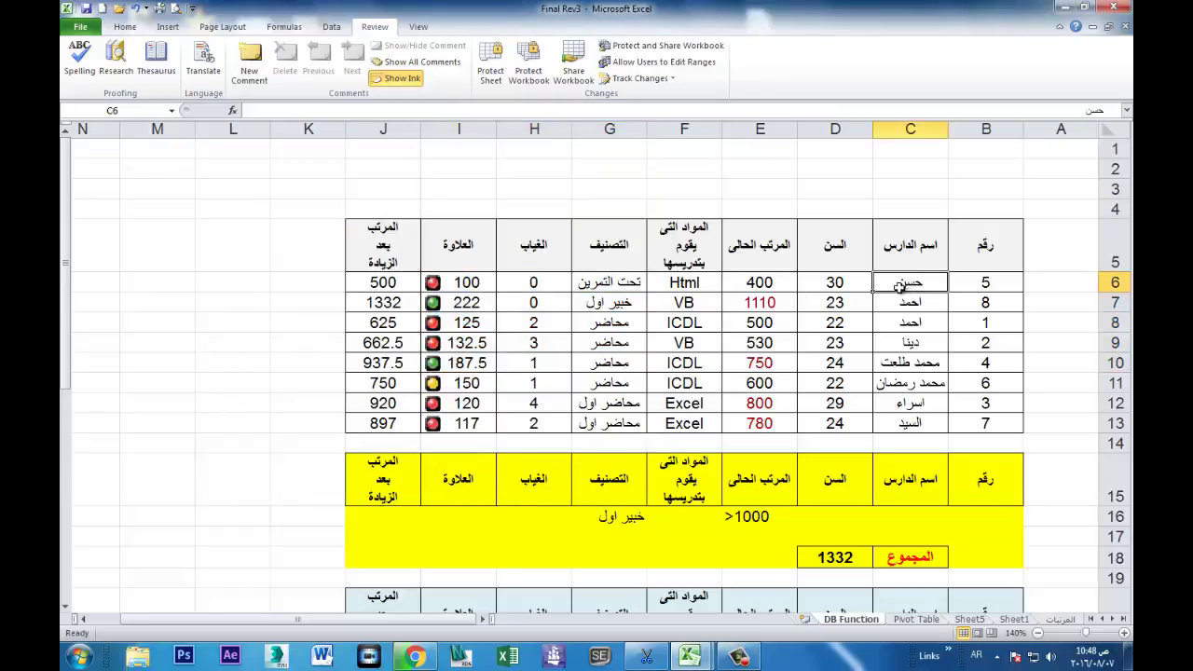
Step: Clear Locked and Hidden for data cells B6:F13 via Format Cells
left_click_drag(975, 288, 672, 421)
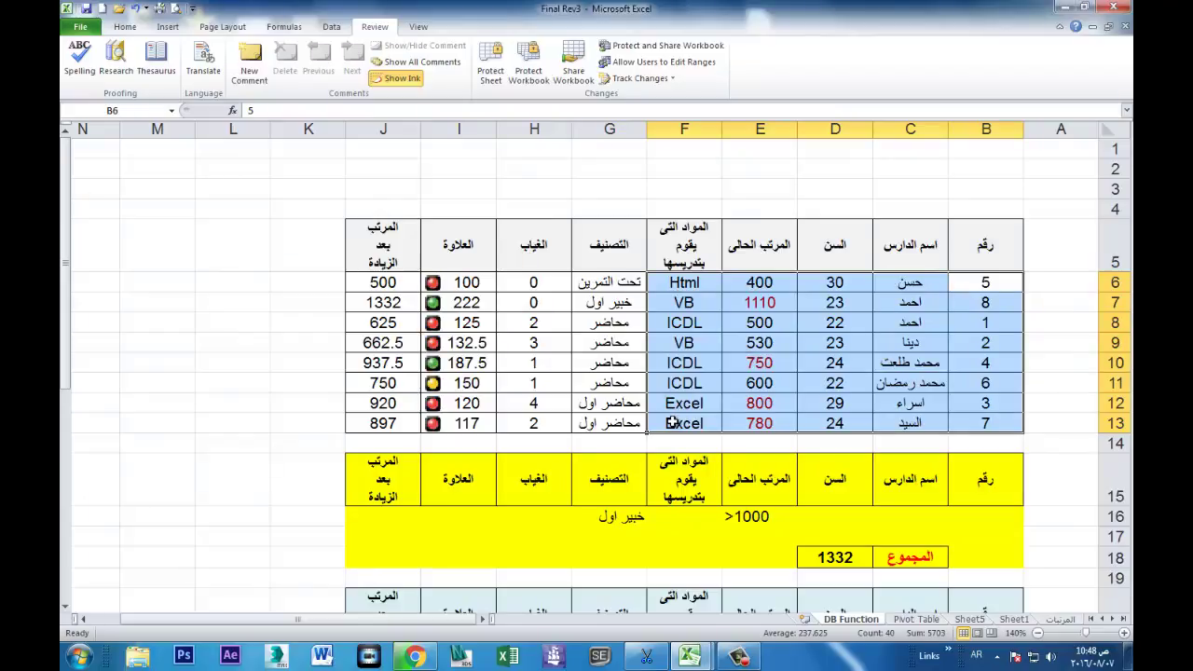
left_click(129, 28)
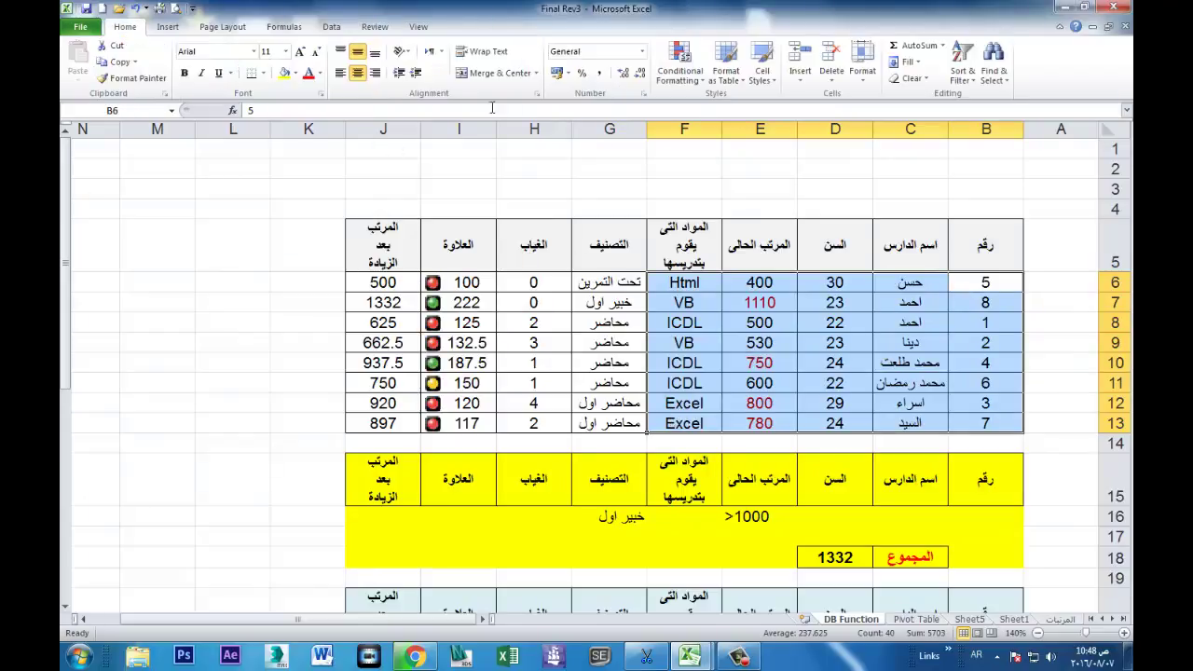
left_click(862, 66)
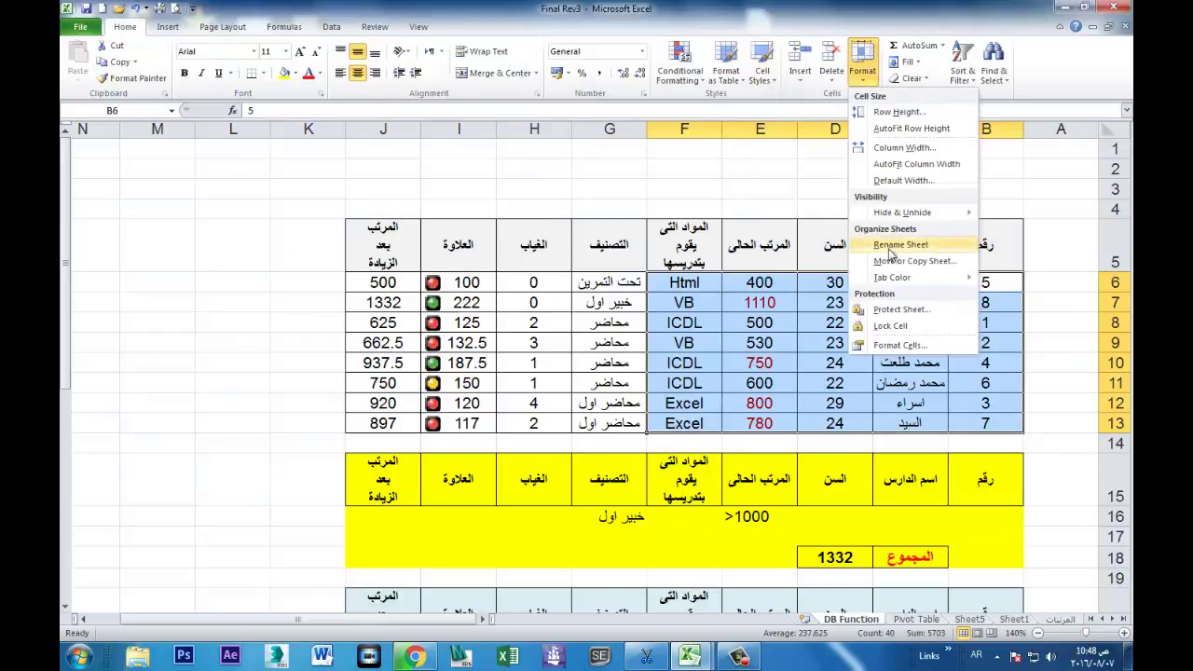
left_click(891, 346)
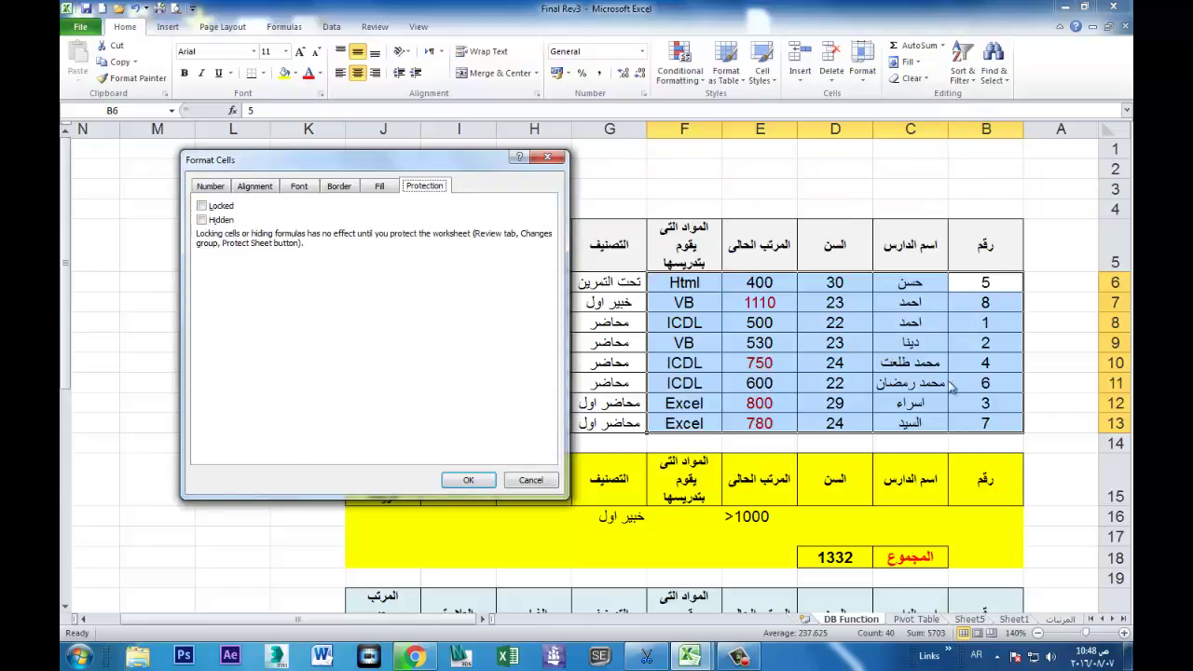
left_click(468, 480)
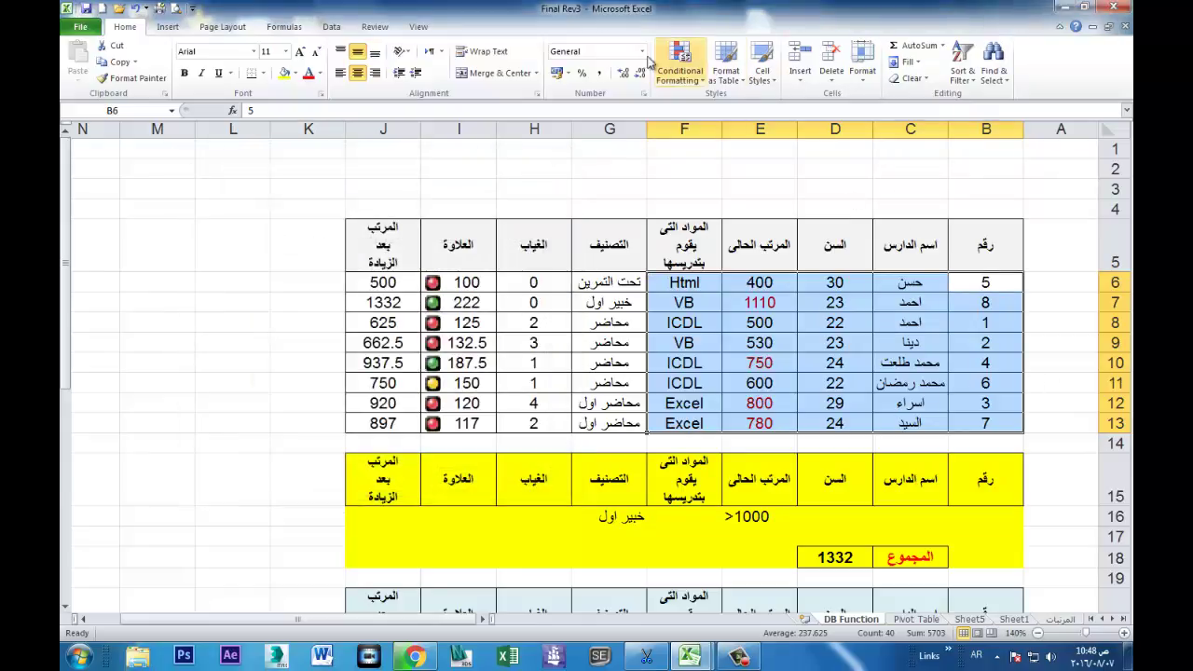
Step: Password-protect the DB Function sheet again
left_click(375, 26)
left_click(491, 65)
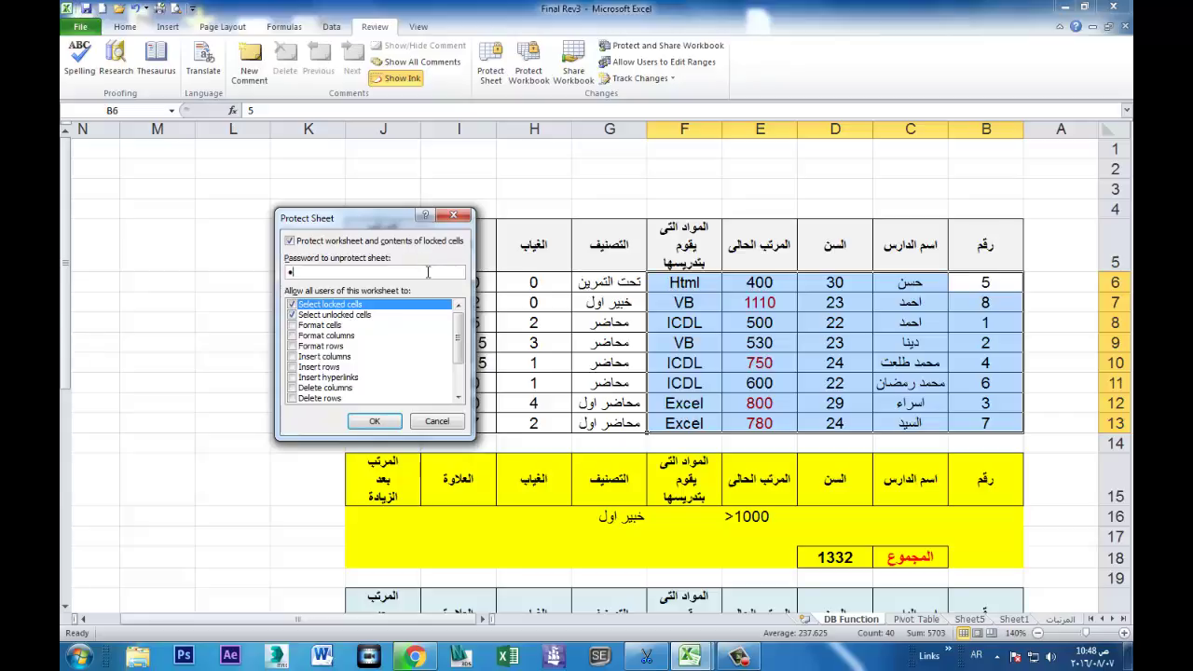
key("Return")
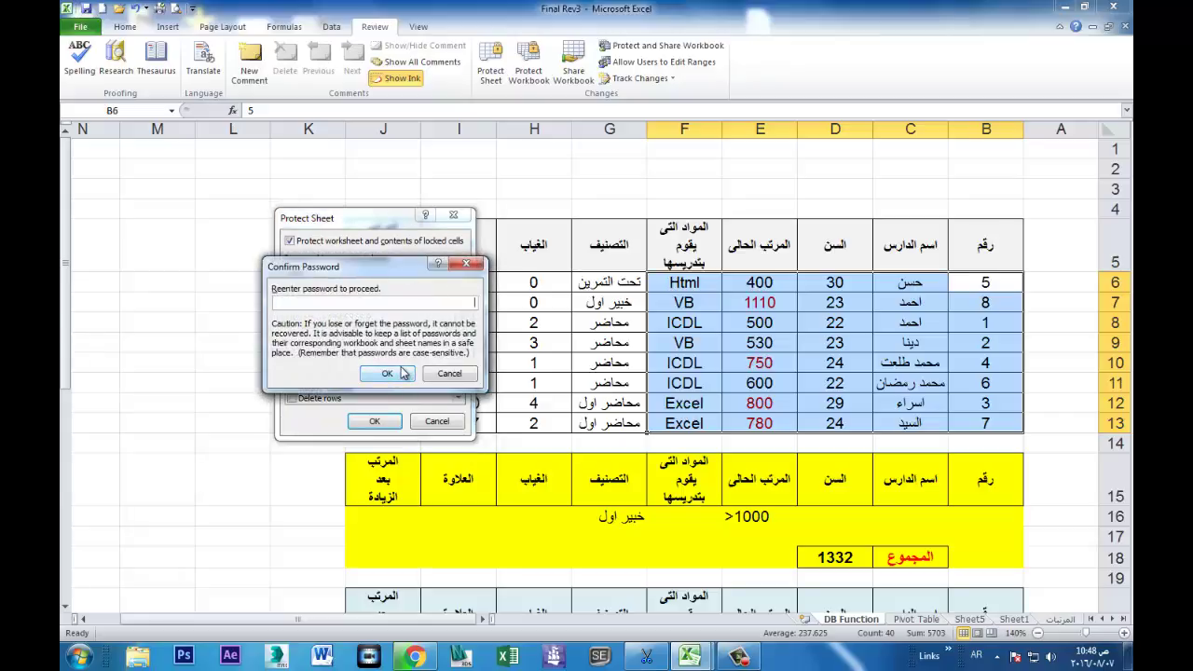
type("123")
left_click(403, 373)
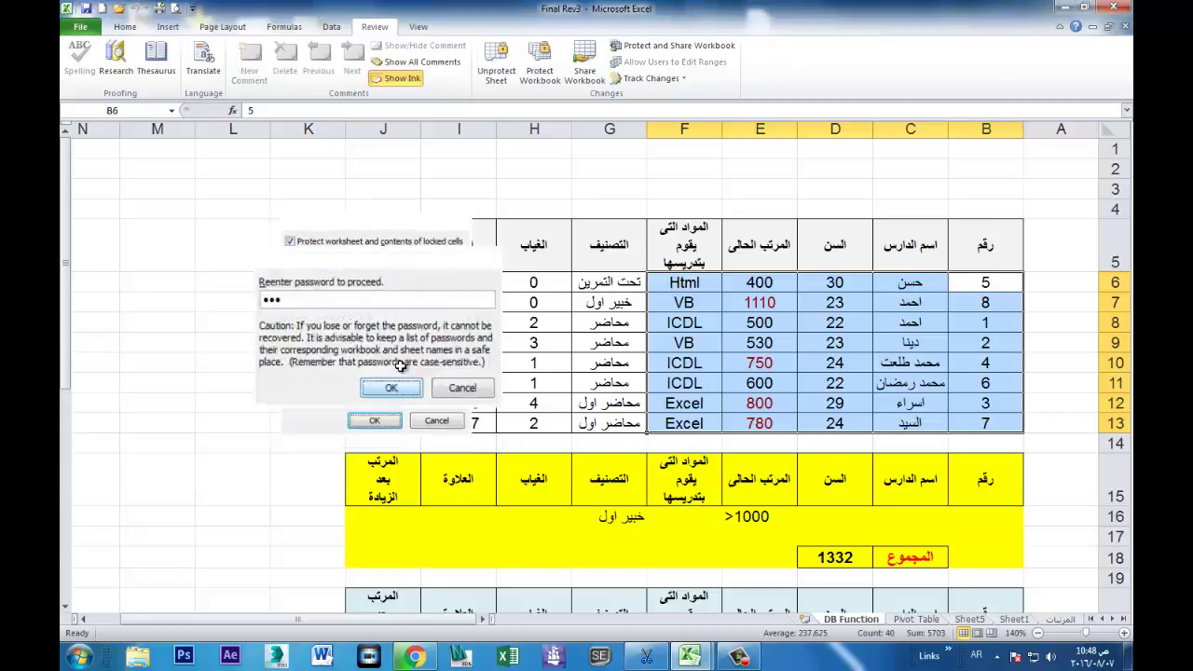
Step: Change the age in unlocked cell D6 from 30 to 22
left_click(831, 289)
type("22")
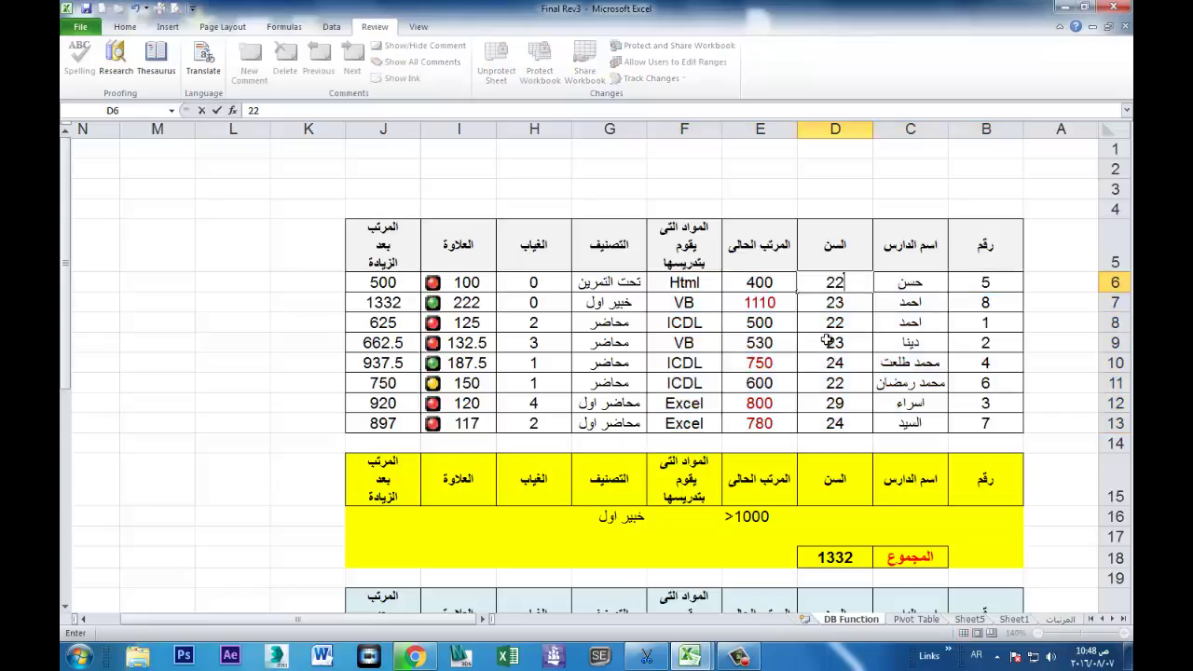
key("Return")
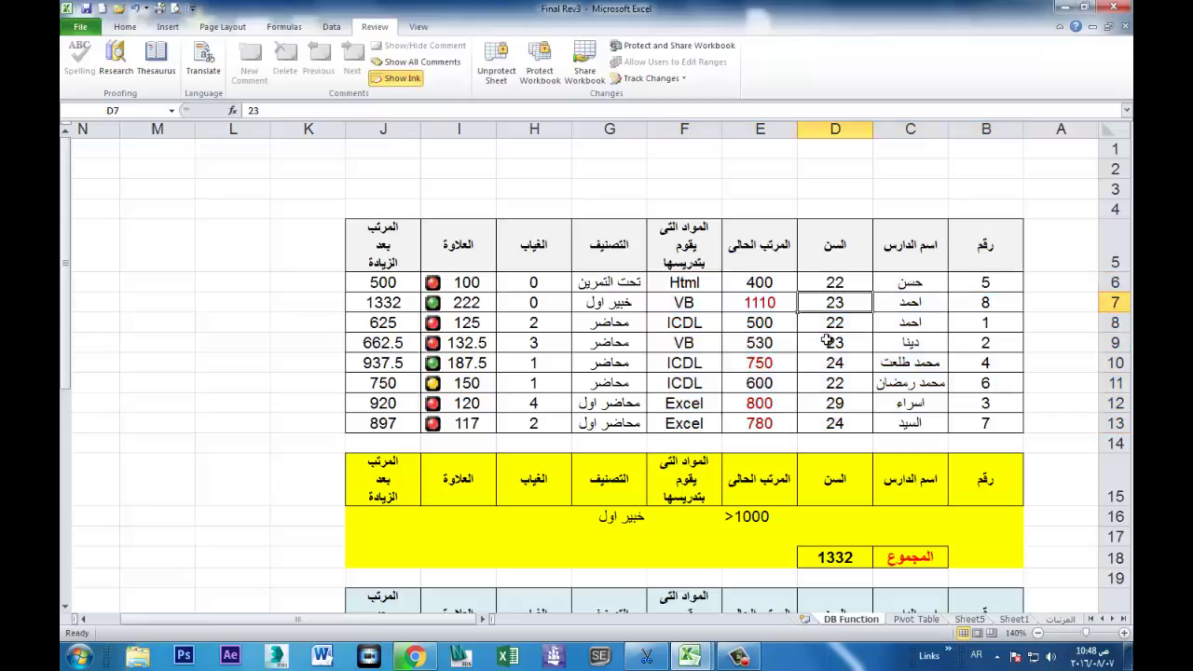